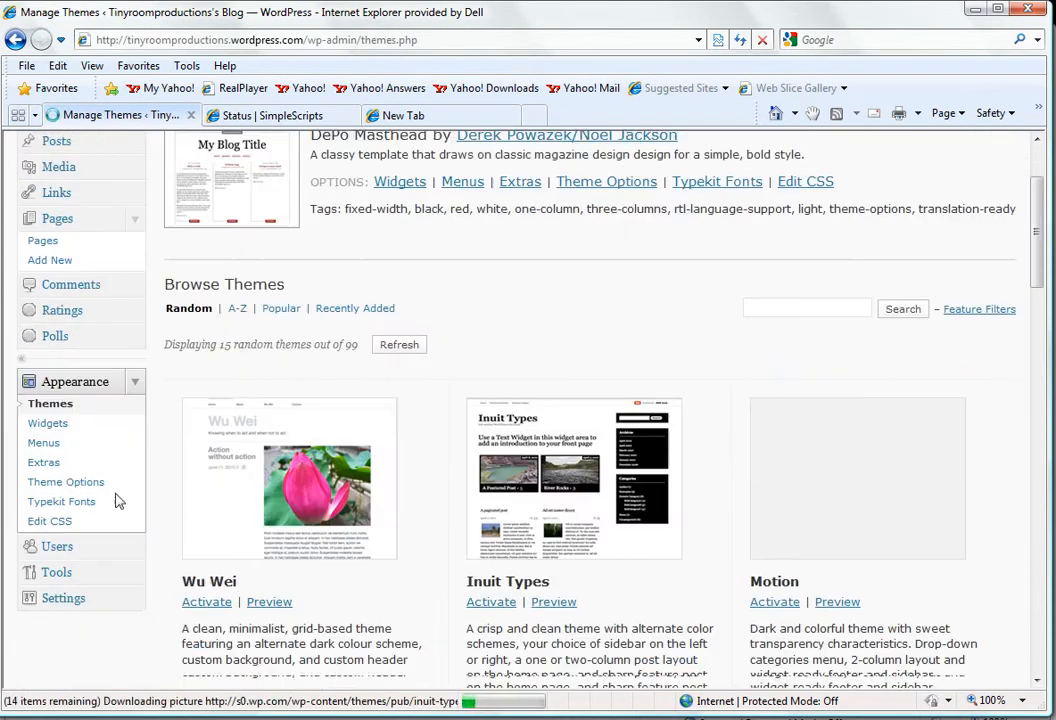
Step: Open the AdSense website at adsense.com in the empty browser tab
left_click(52, 417)
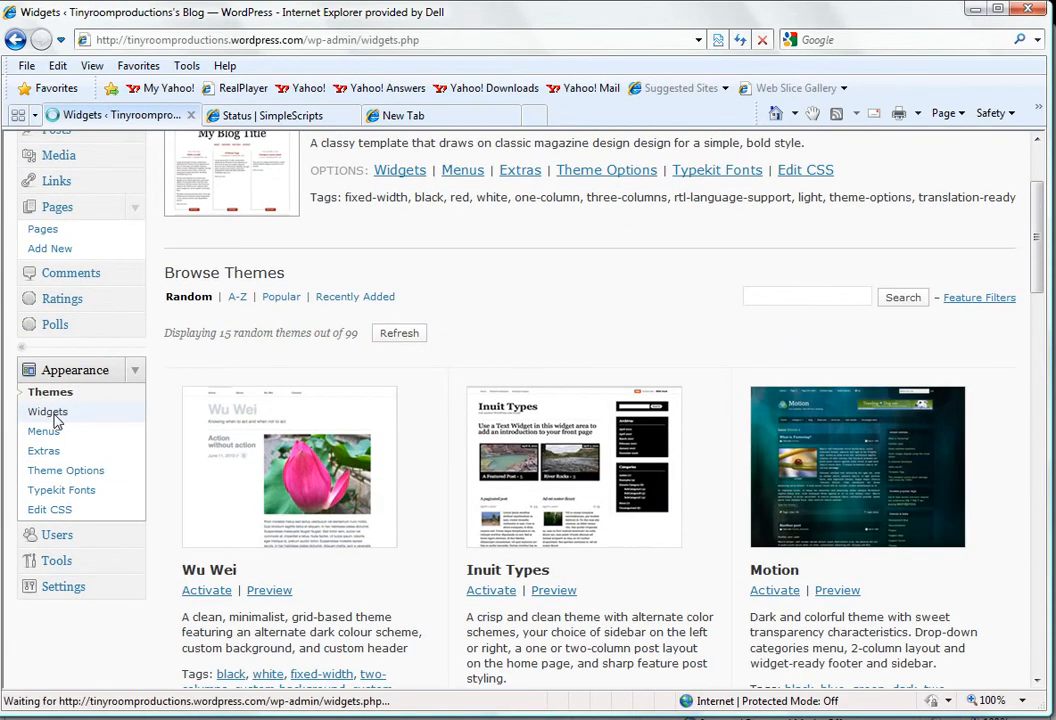
left_click(395, 117)
left_click(335, 40)
type("adsense.com")
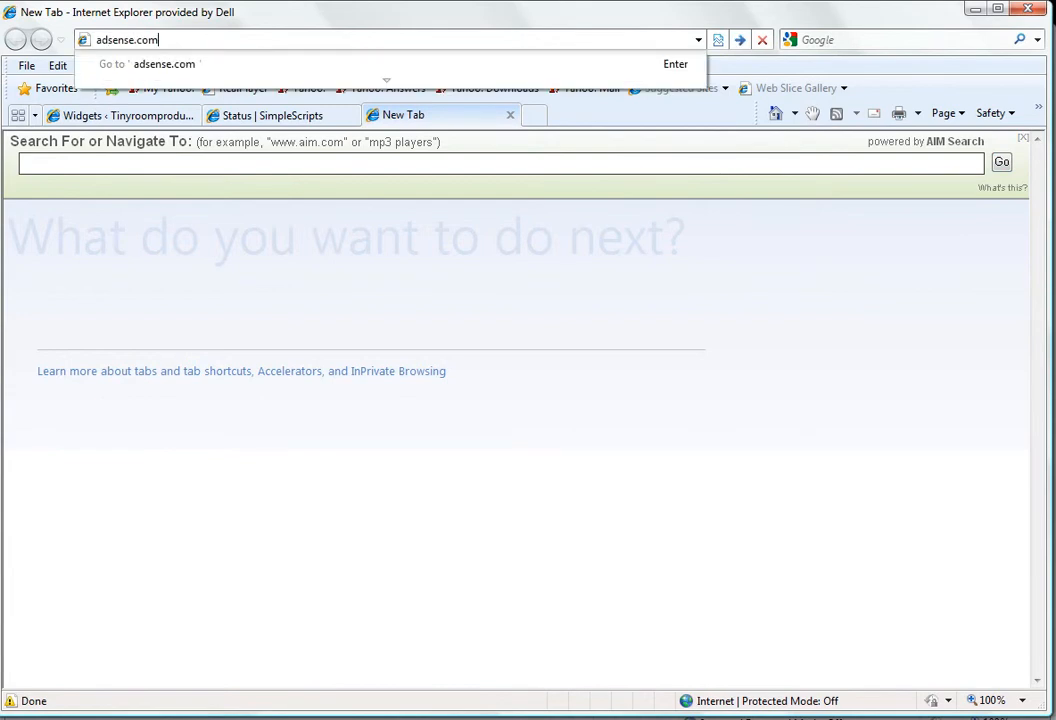
key("Return")
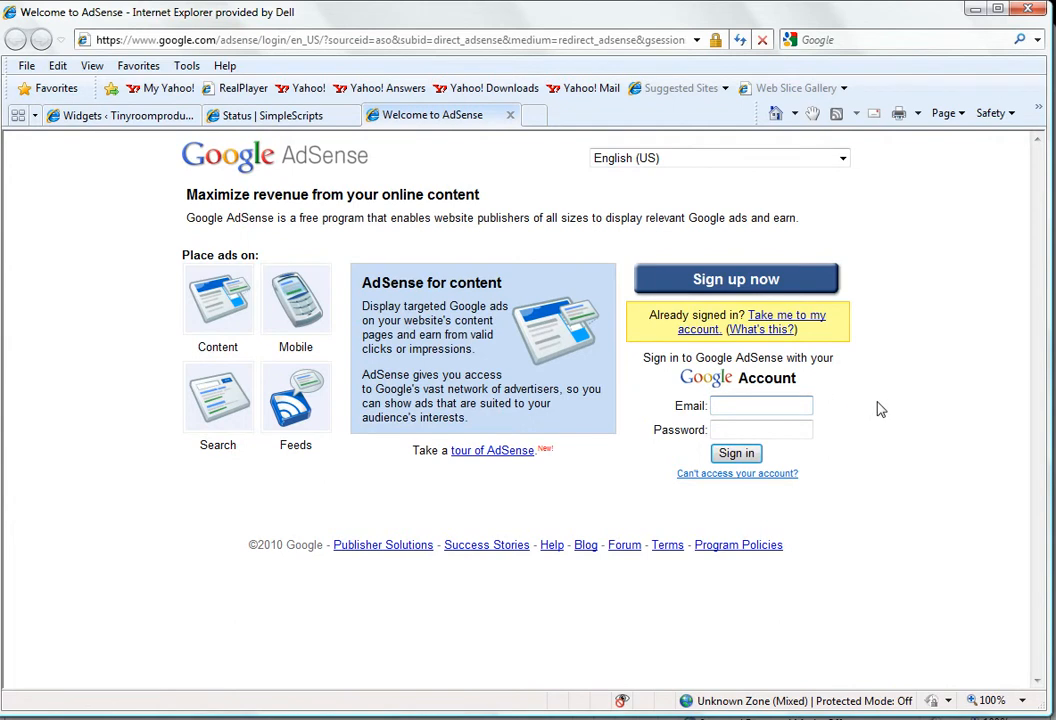
Step: Try to sign in to AdSense with the account e-mail, and start a new sign-up application
type("tinyro")
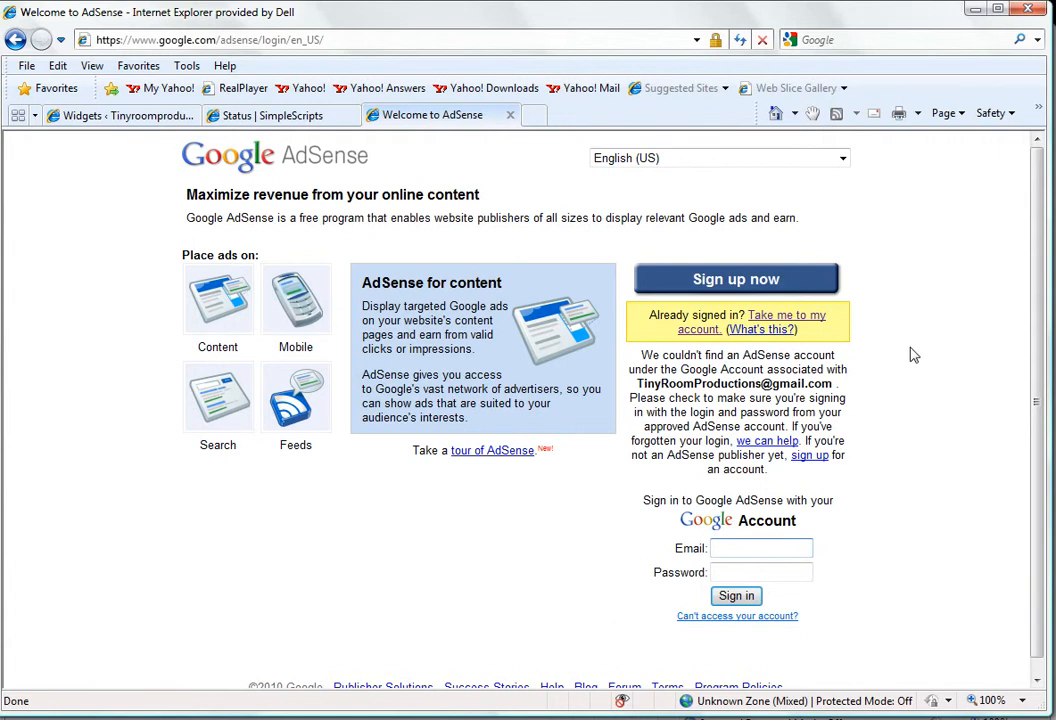
left_click(783, 284)
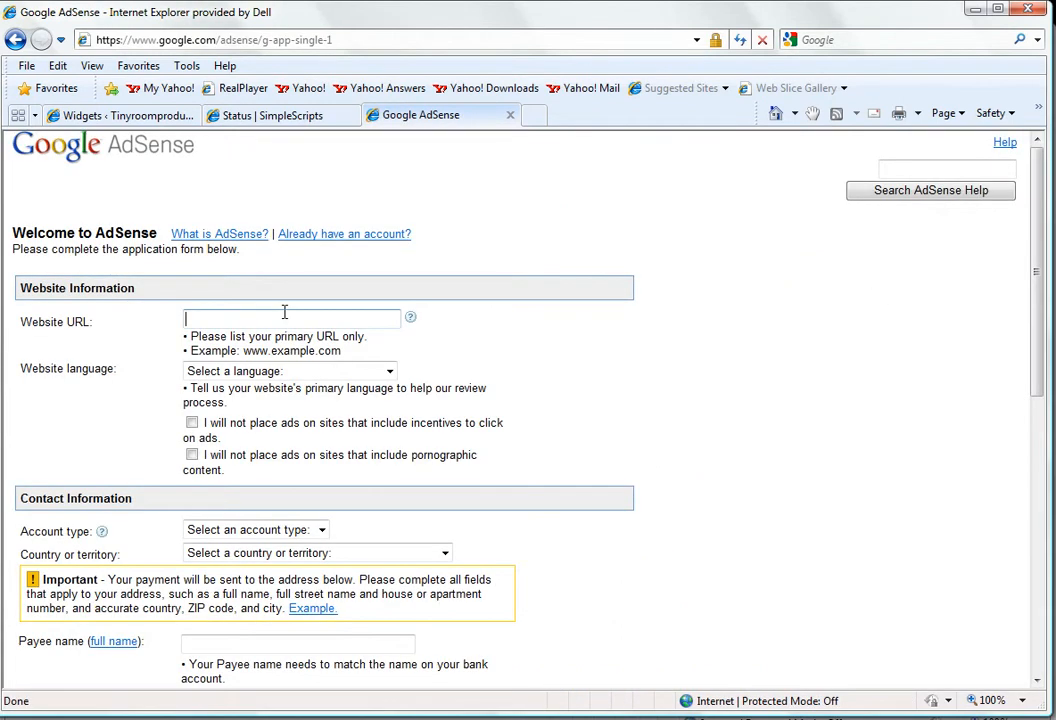
type("http://www.tinyroomproductionsonline.com/tinyroomsblog")
left_click(318, 373)
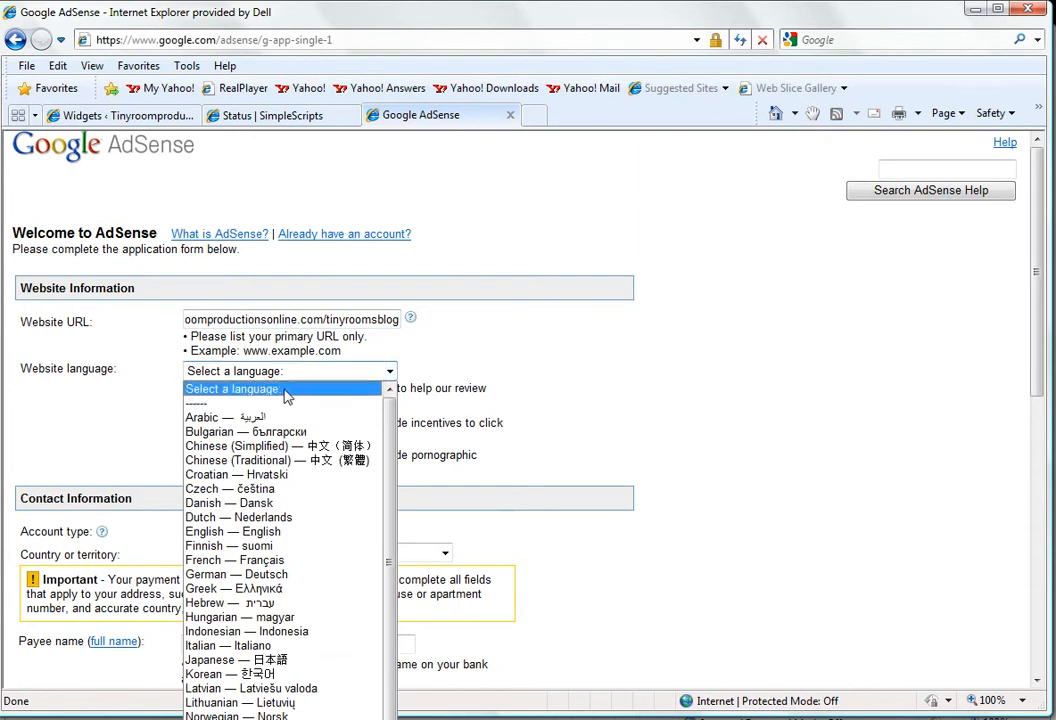
left_click(233, 531)
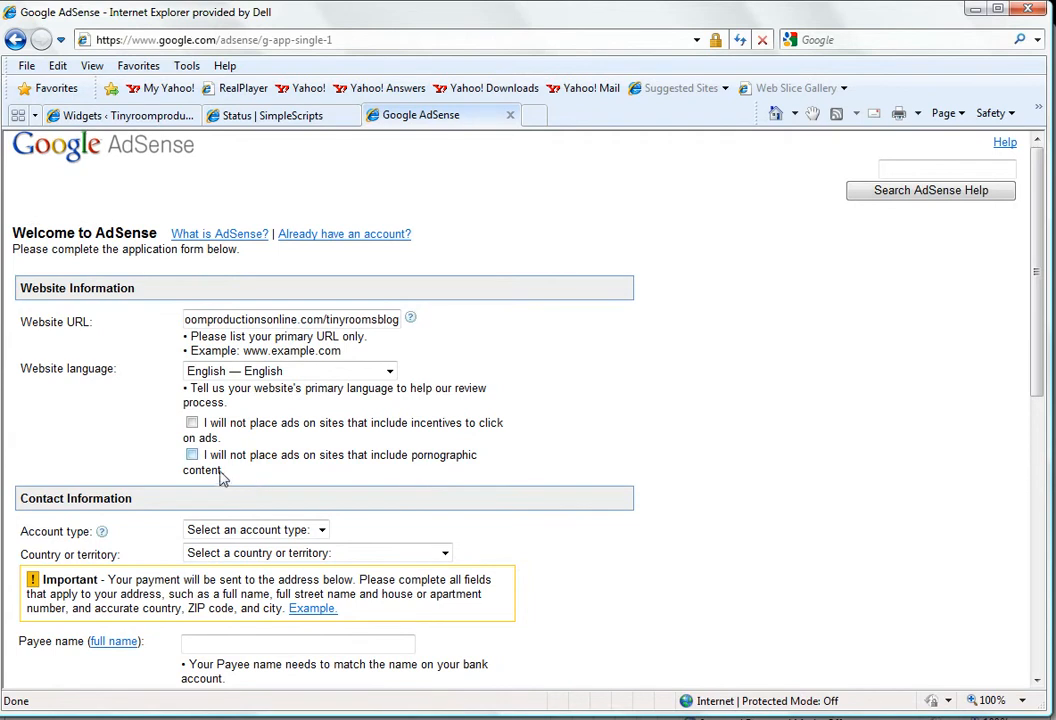
left_click(191, 456)
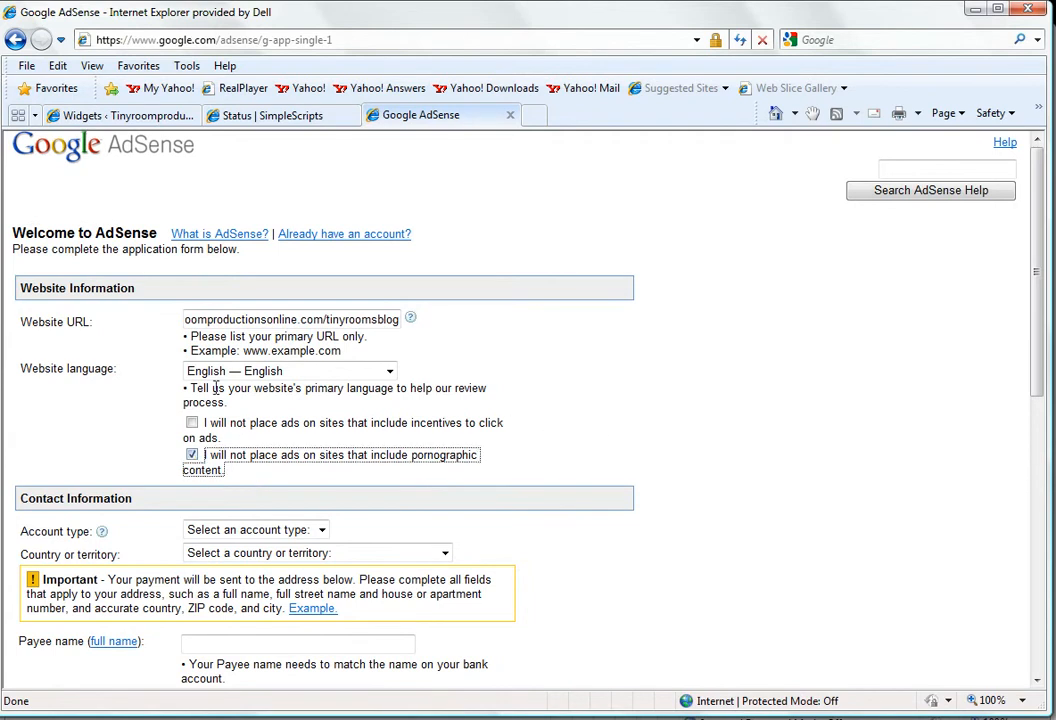
Step: Fill in the contact information for an individual account in the United States with the payee's full name and street address
scroll(707, 486, "down", 3)
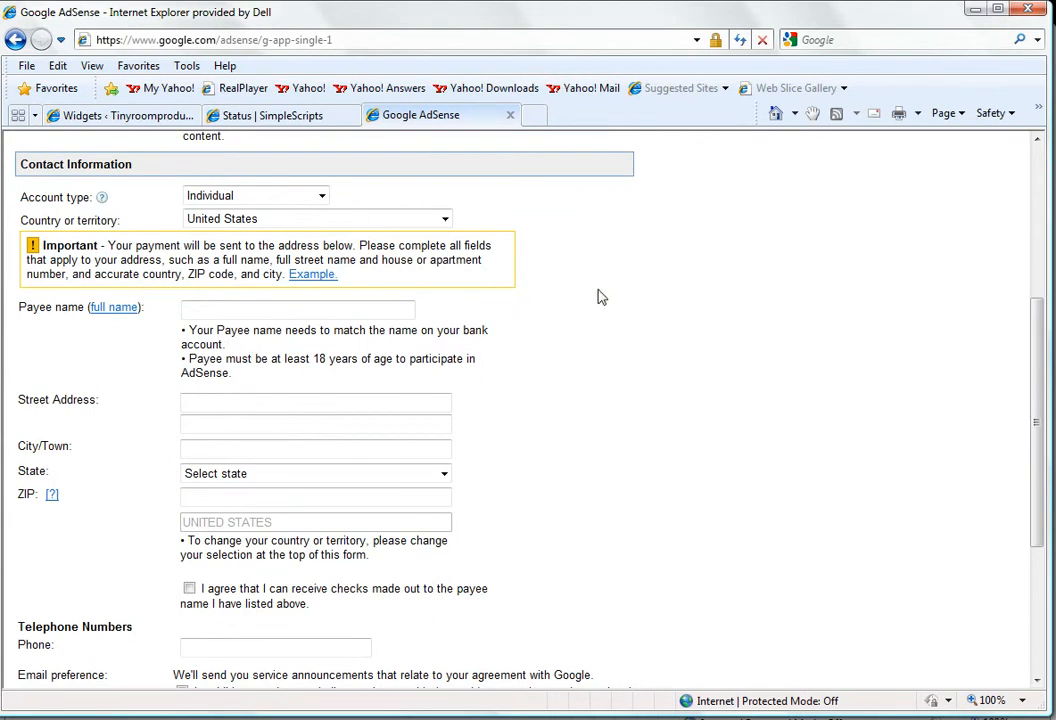
left_click(305, 313)
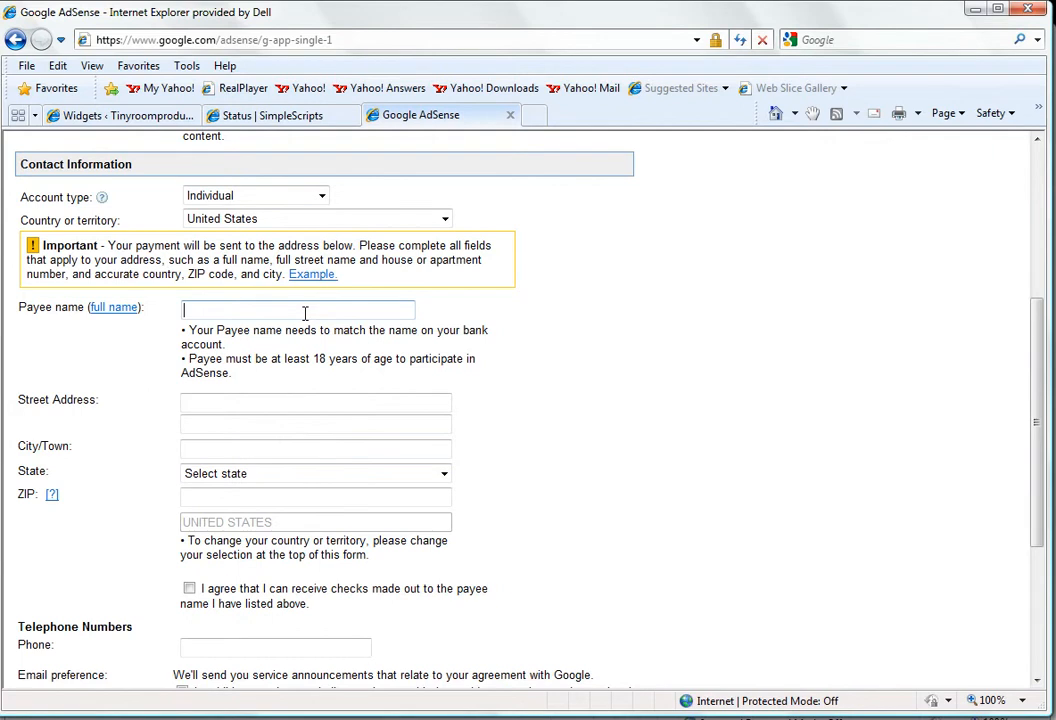
type("?????????")
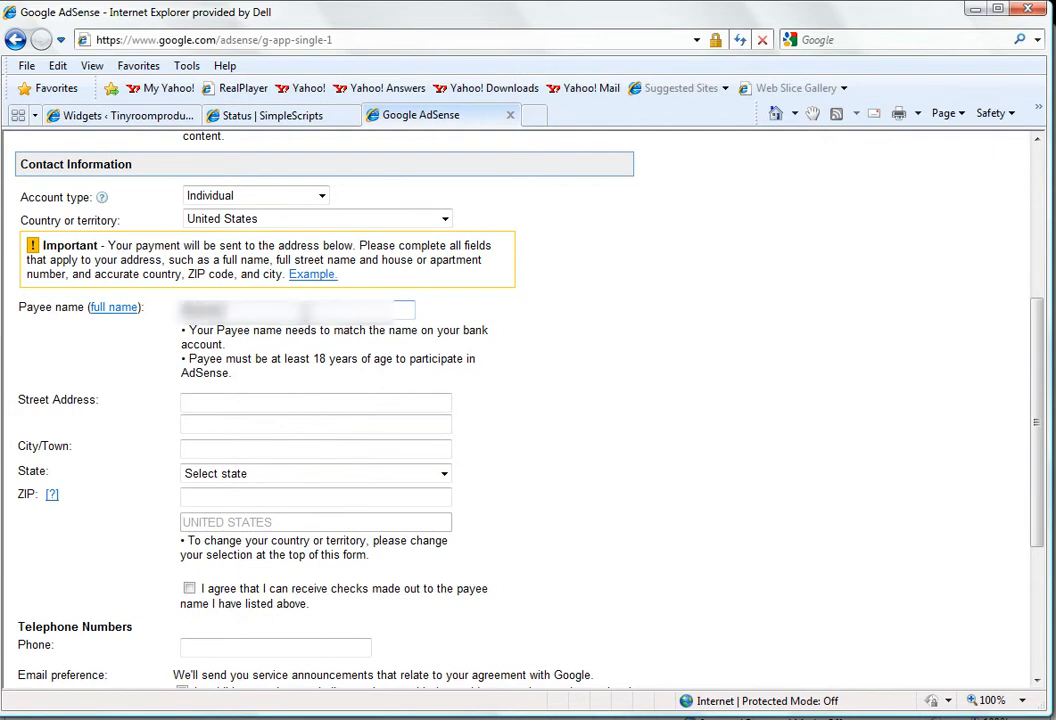
left_click(306, 401)
type("??????????????????")
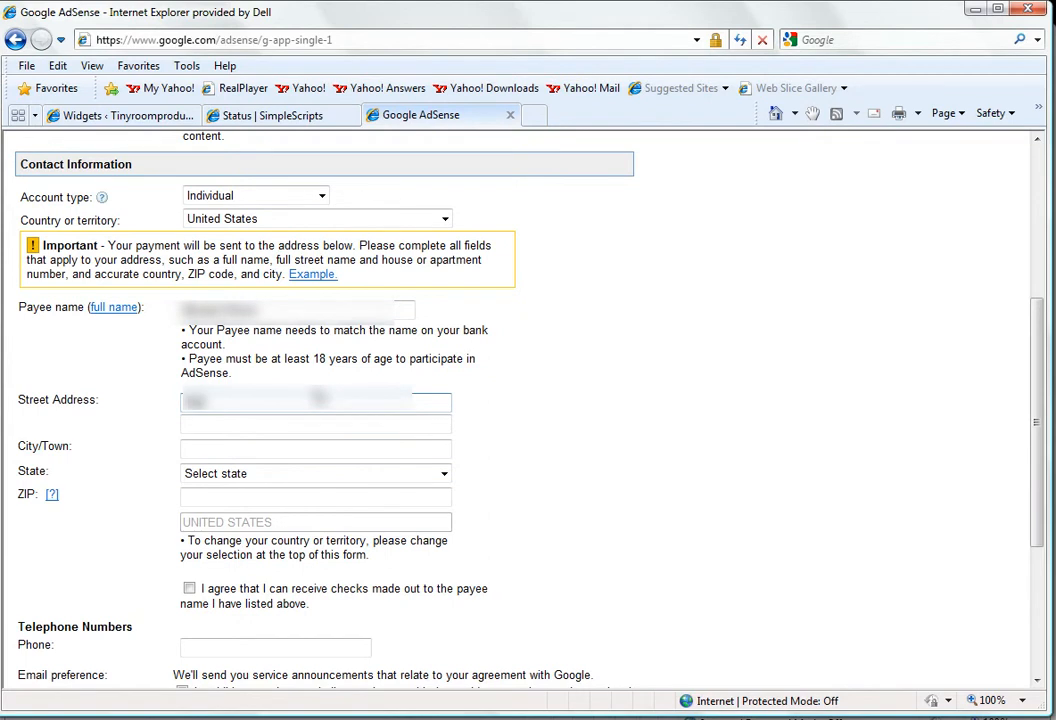
type("??????")
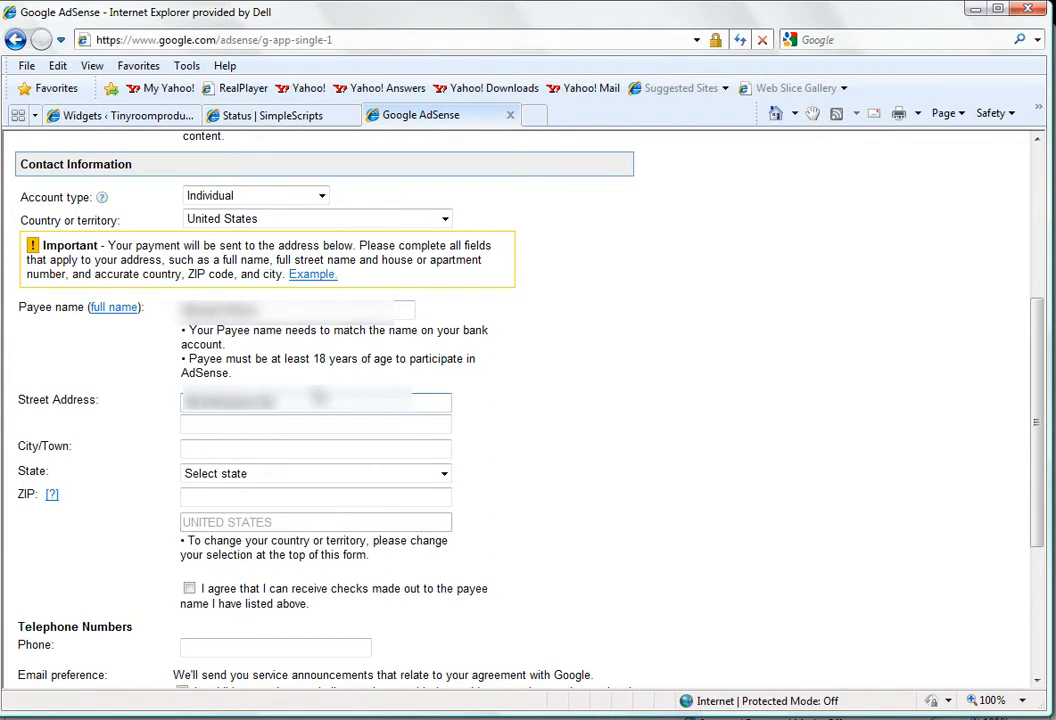
Step: Enter the payee's city, state and ZIP code, and agree to receive checks made out to the payee name
key("Tab")
type("????????")
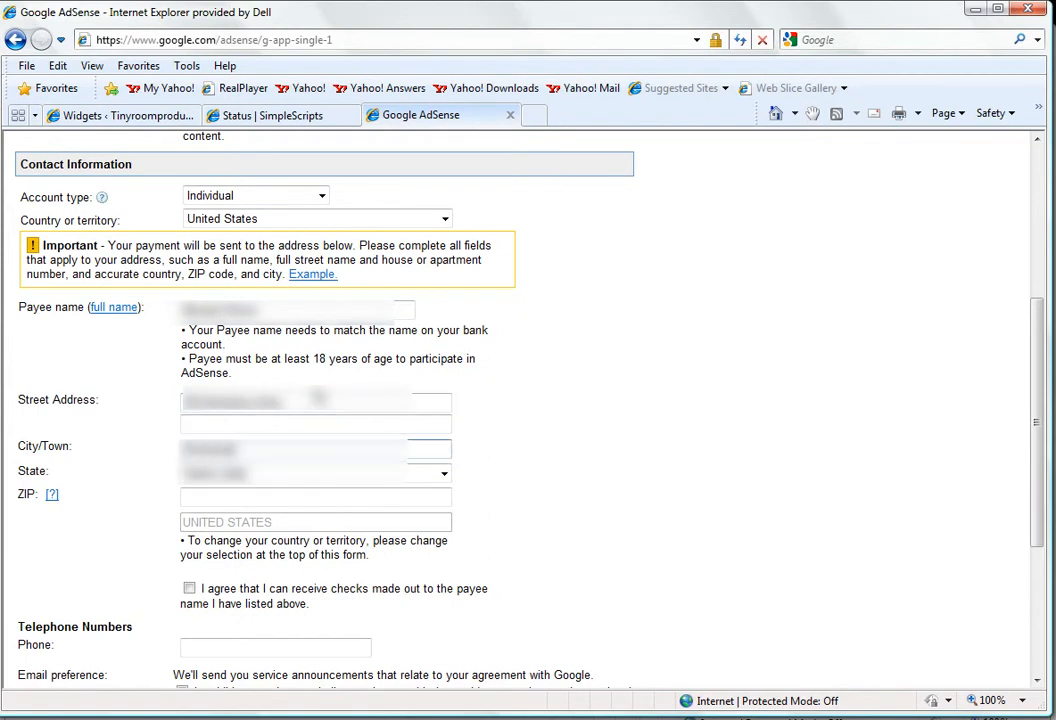
key("Tab")
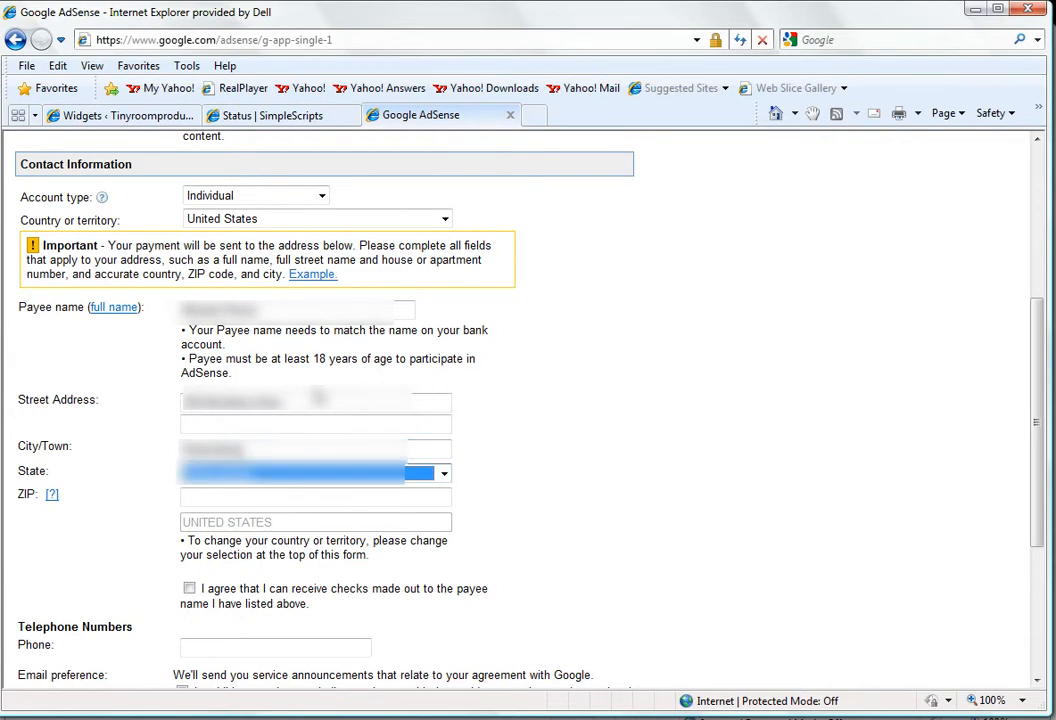
key("Tab")
type("?????")
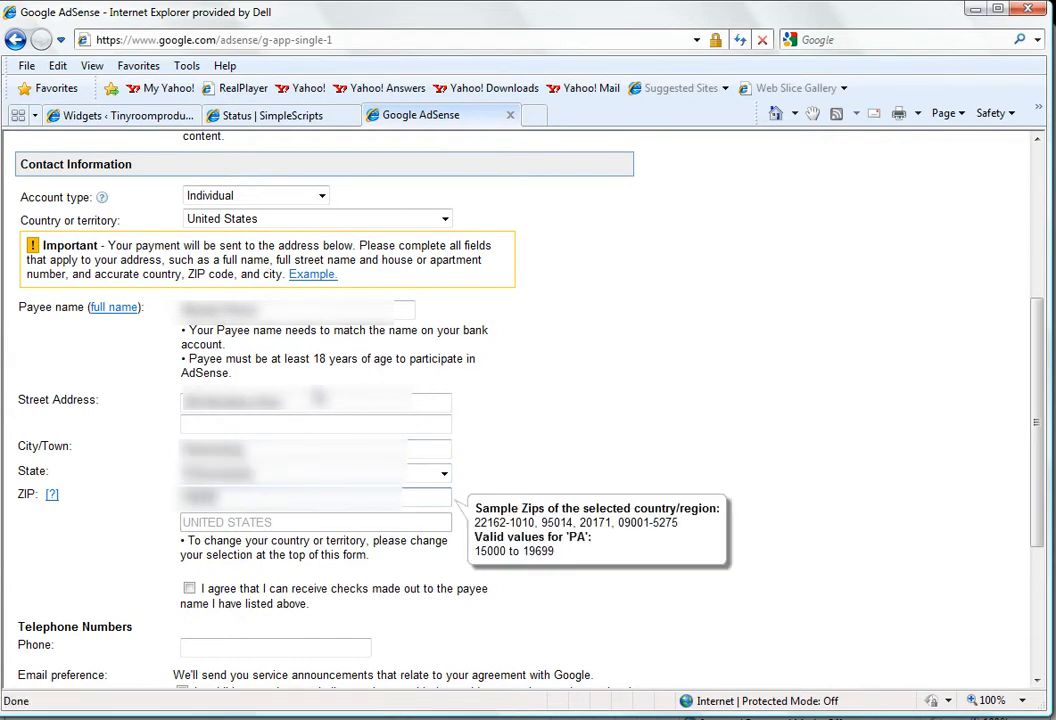
left_click(190, 589)
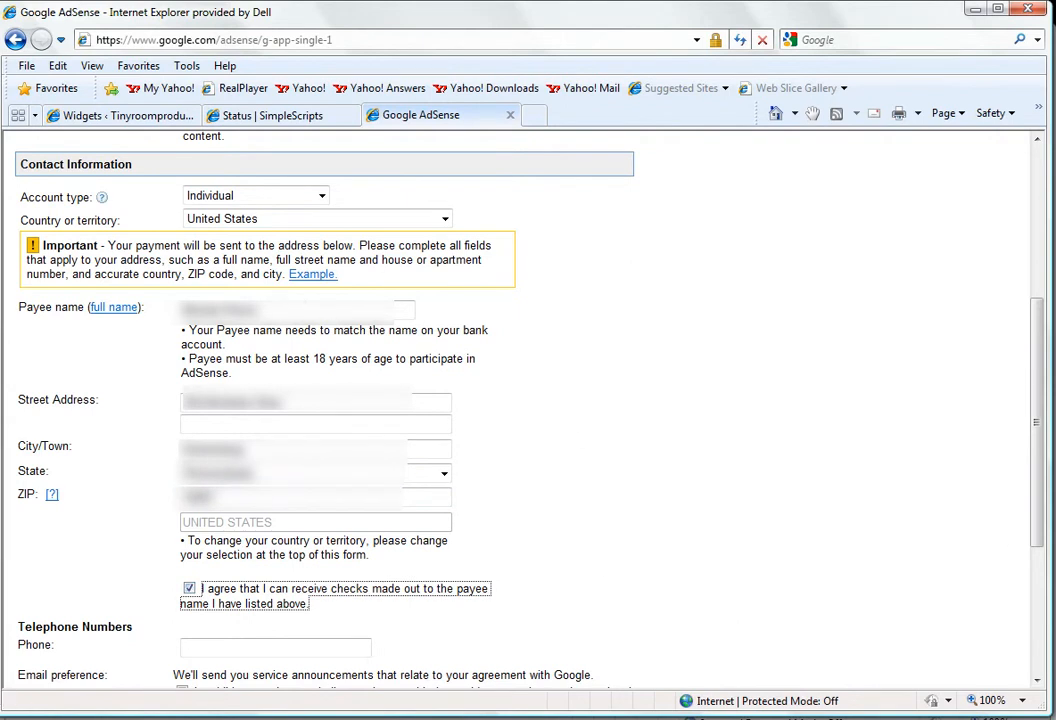
Step: Set the referral source to 'Ads by Google' link on another website and accept all three AdSense policy statements
scroll(620, 500, "down", 3)
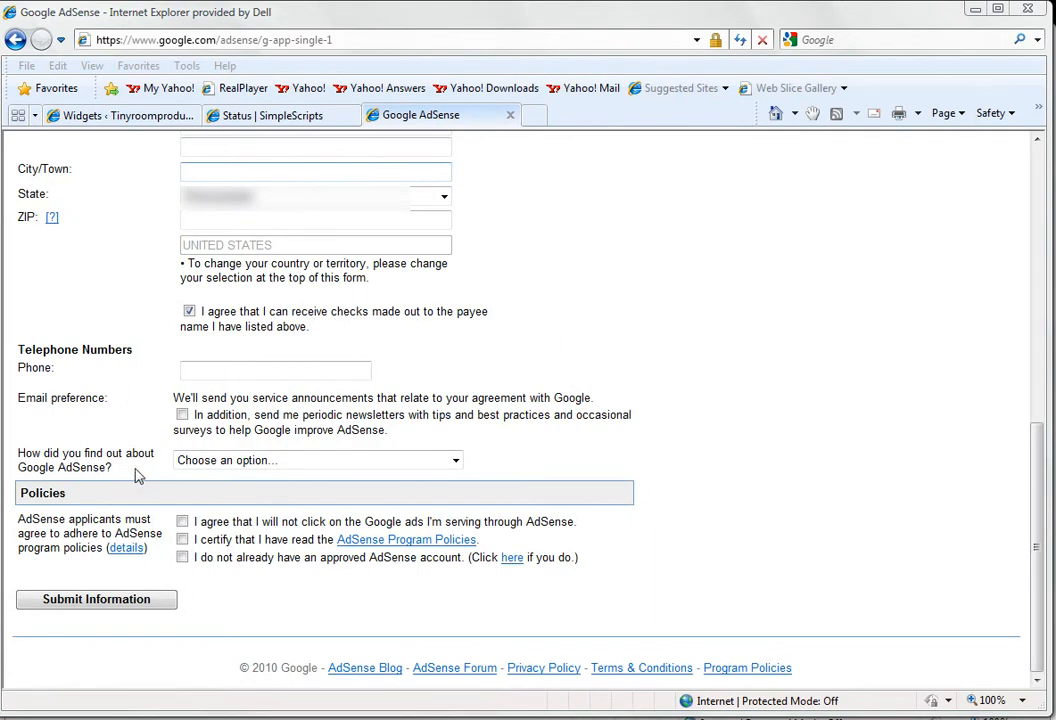
left_click(438, 462)
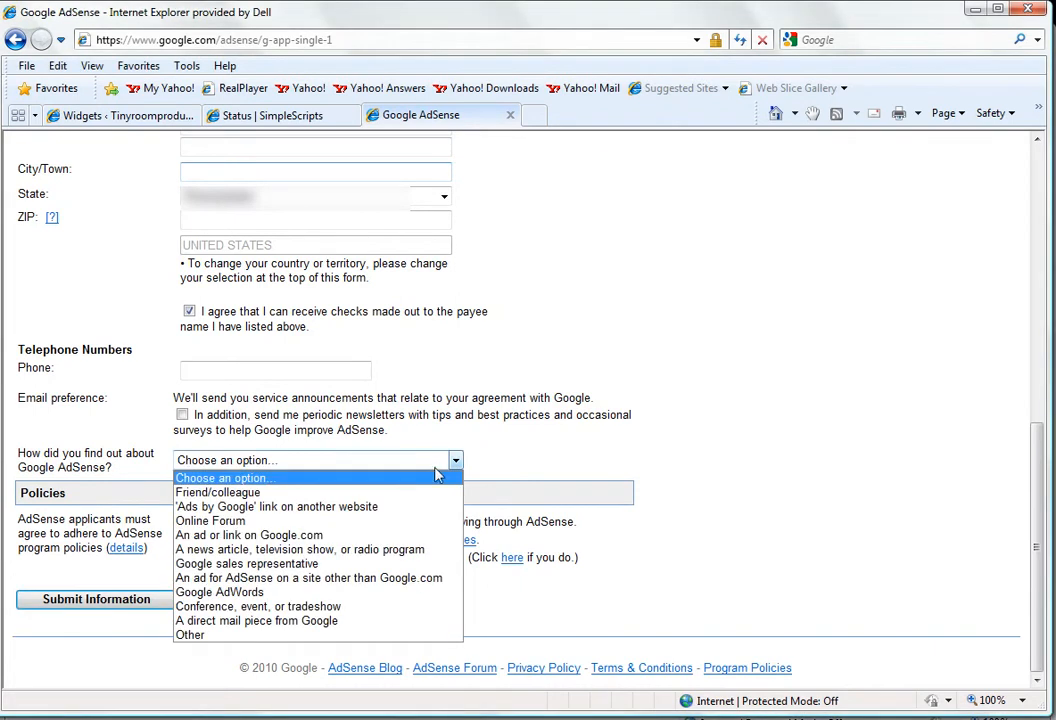
left_click(426, 507)
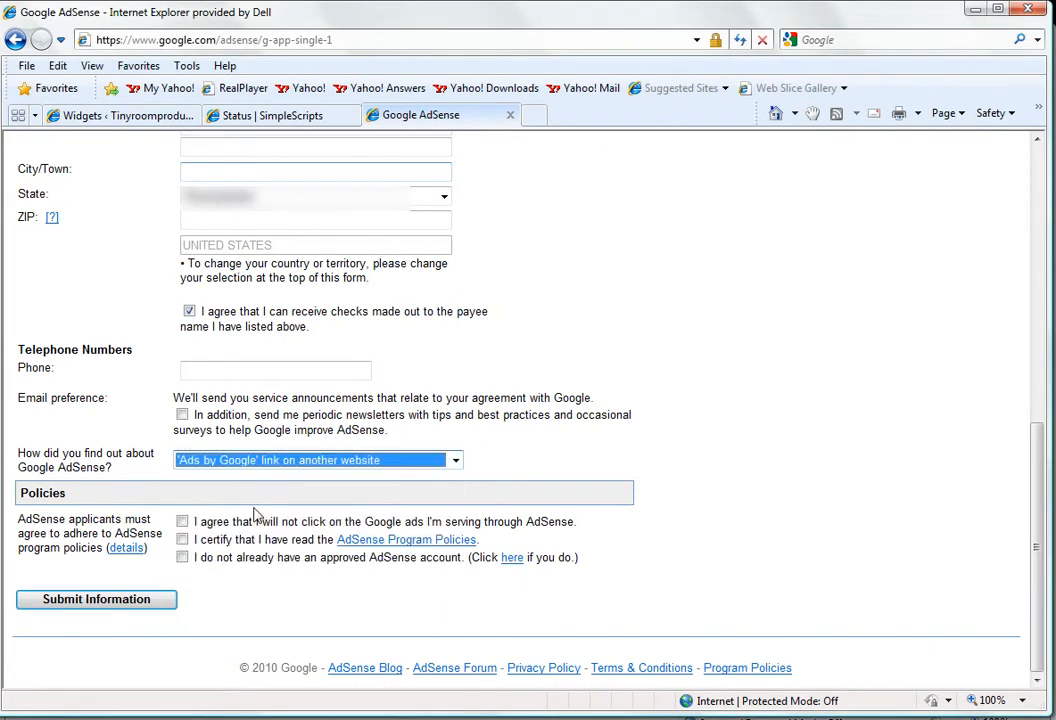
left_click(182, 521)
left_click(182, 539)
left_click(183, 558)
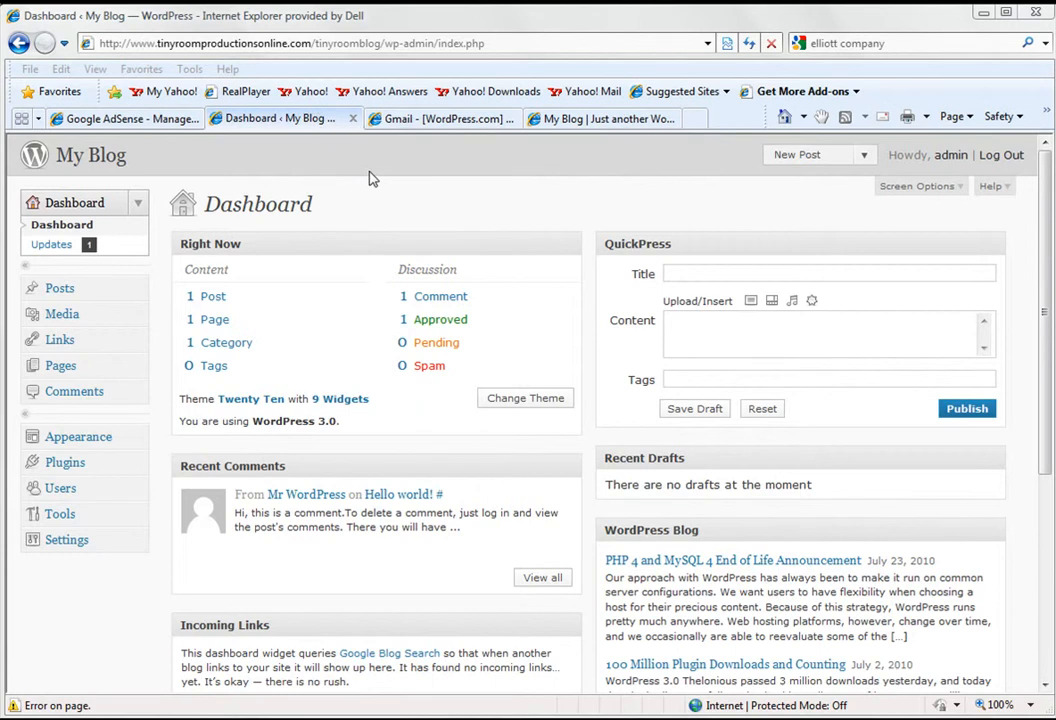
Step: Search the WordPress plugin directory for new plugins matching adsense
left_click(66, 468)
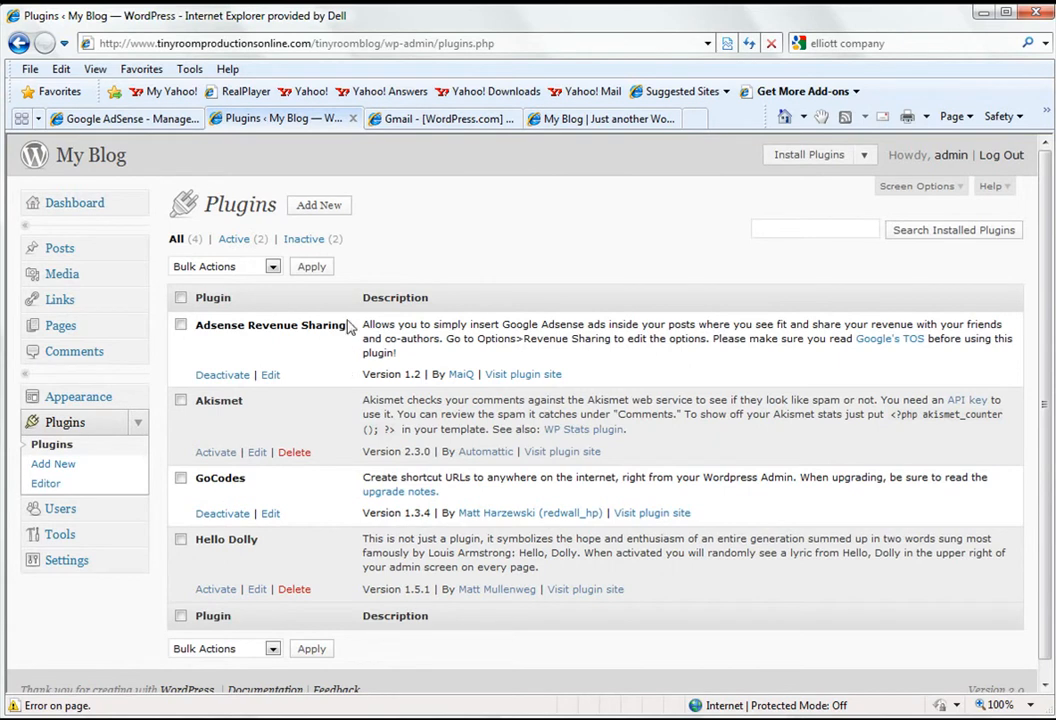
left_click(335, 207)
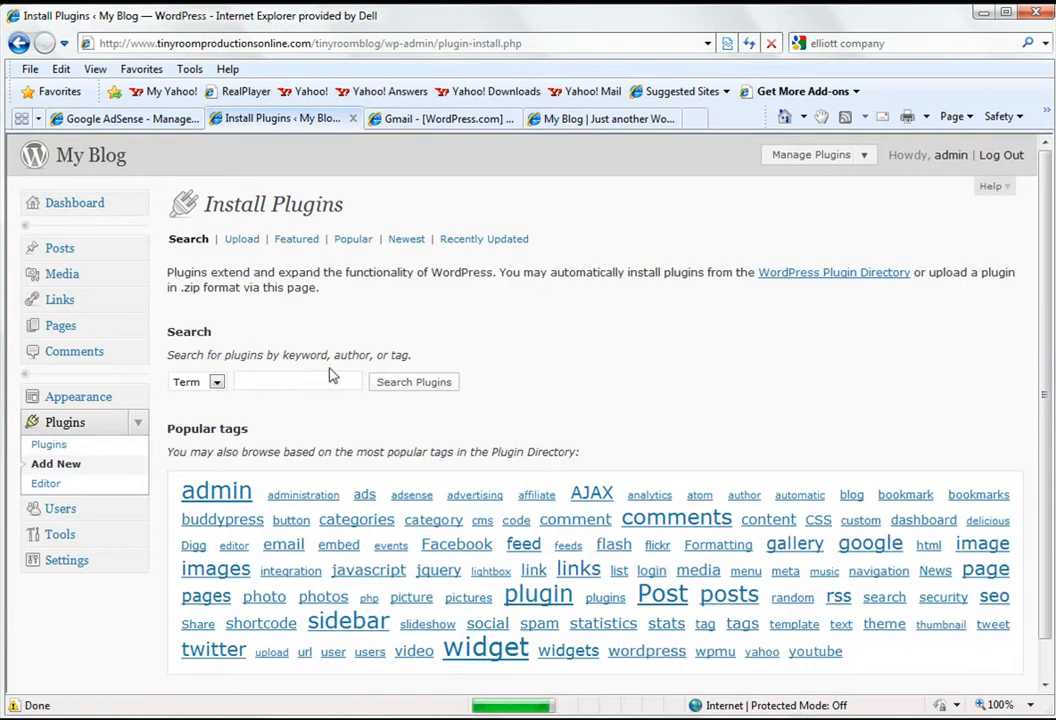
type("adsense")
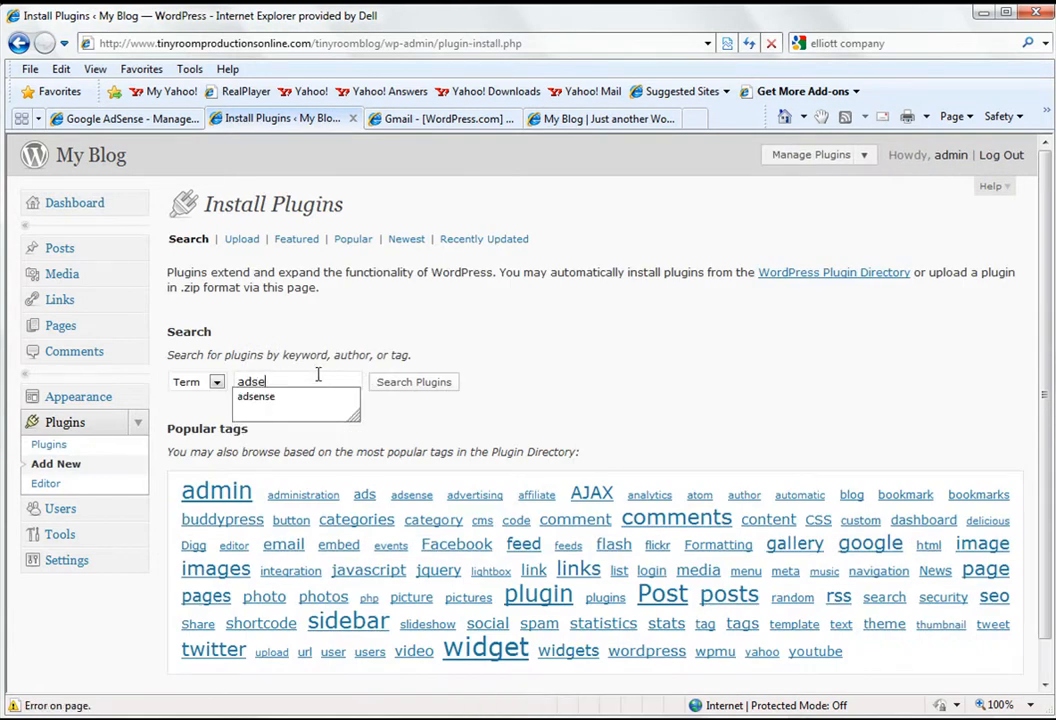
left_click(401, 387)
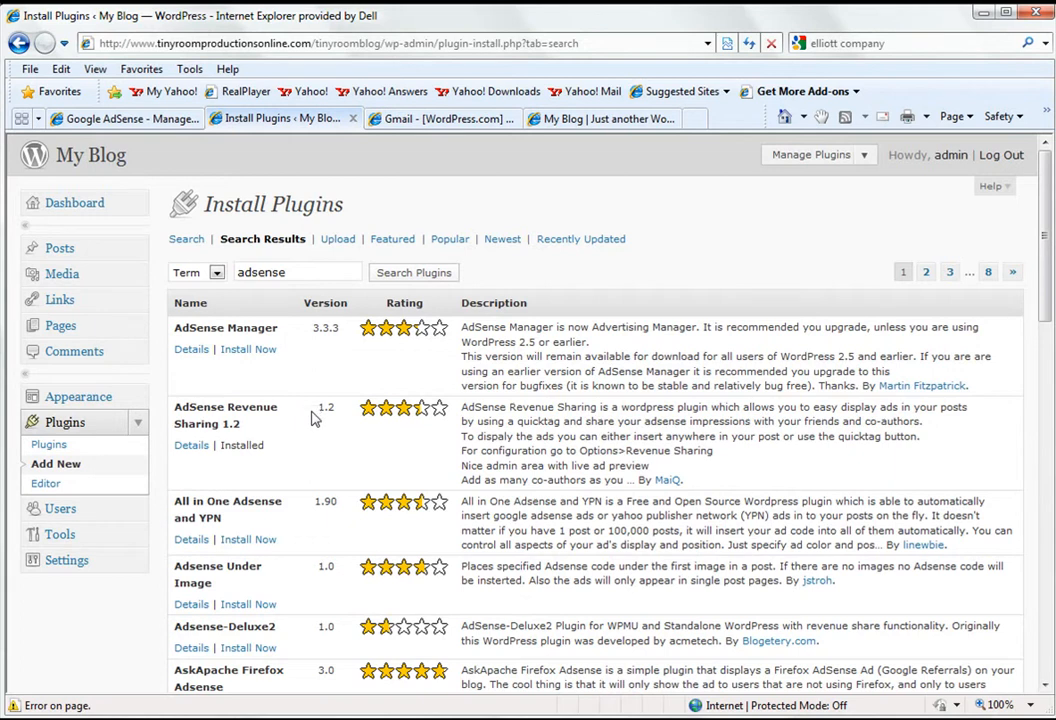
Step: Read the usage instructions on the installed Adsense Revenue Sharing plugin's site, and return to the installed plugins list
left_click(60, 440)
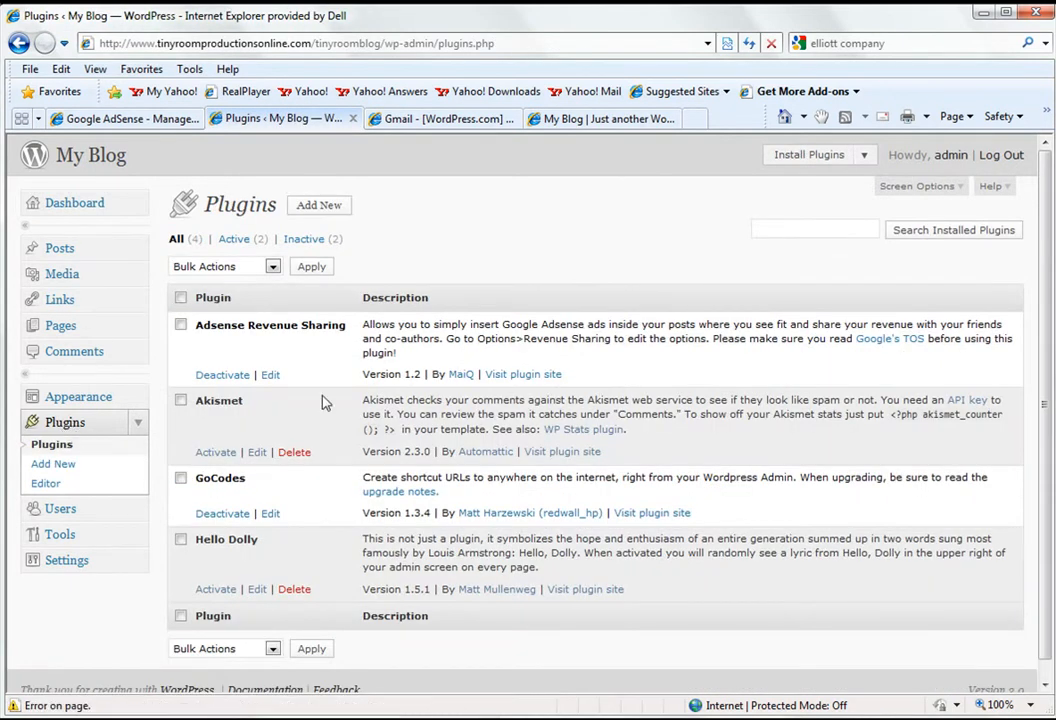
left_click(535, 379)
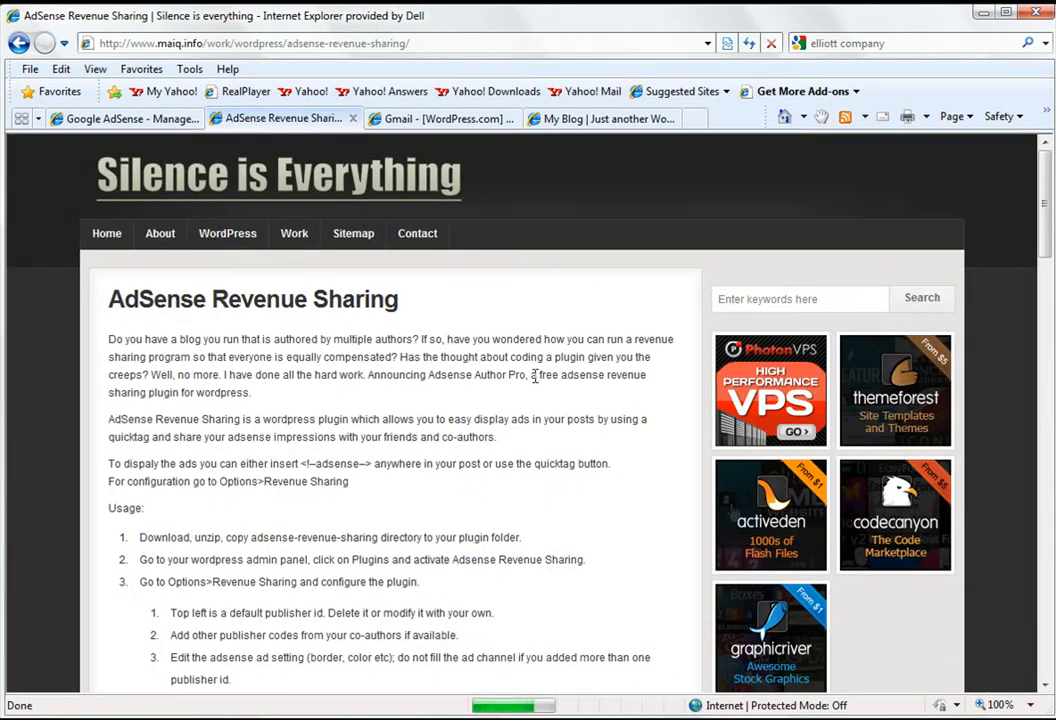
scroll(604, 449, "down", 3)
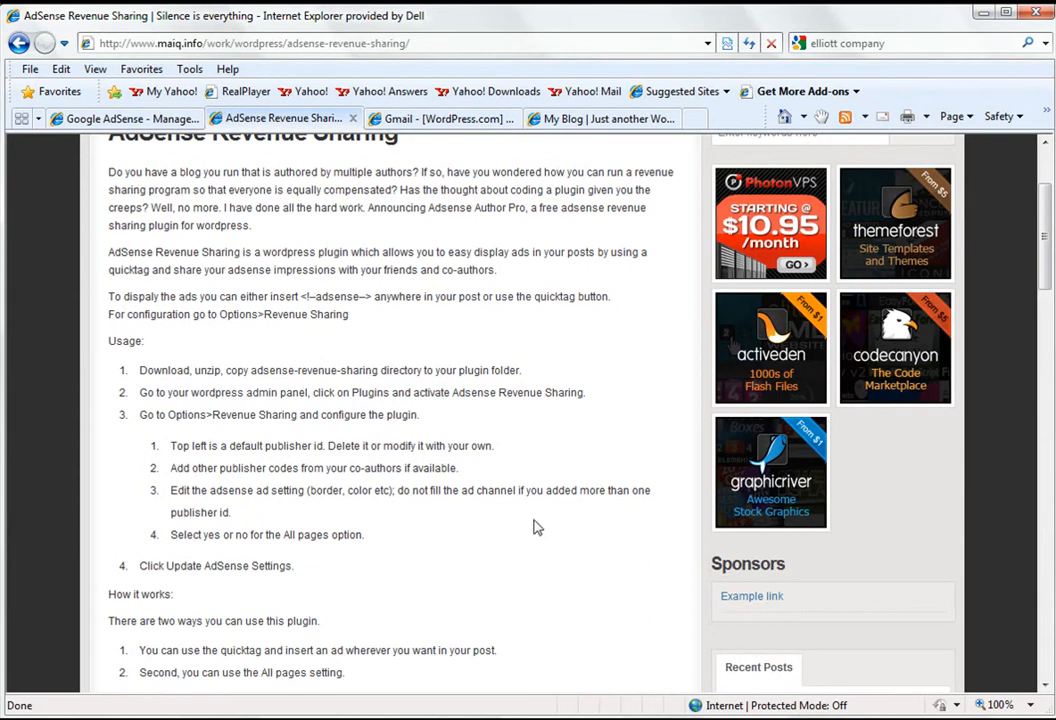
scroll(90, 480, "down", 2)
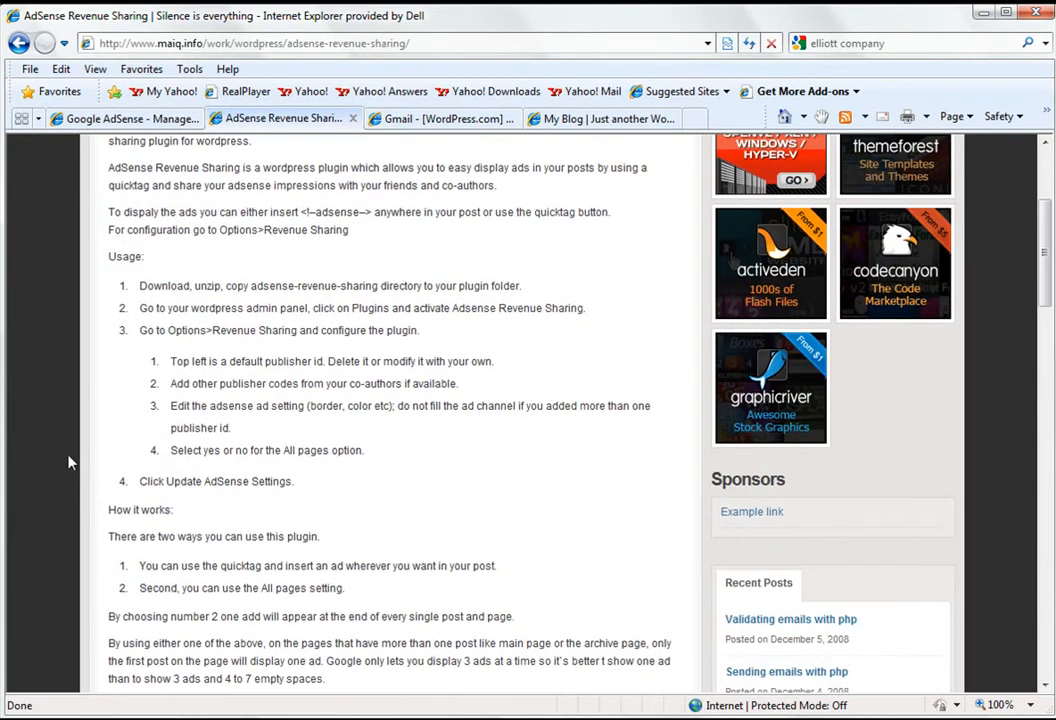
scroll(70, 462, "down", 2)
scroll(70, 462, "down", 2)
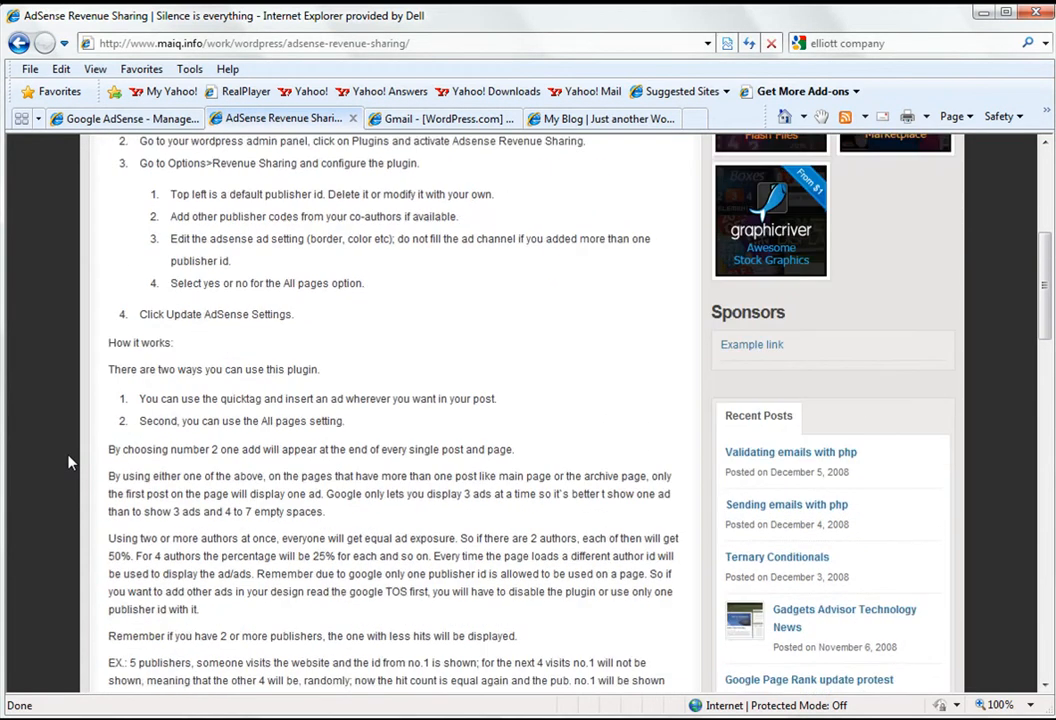
left_click(18, 43)
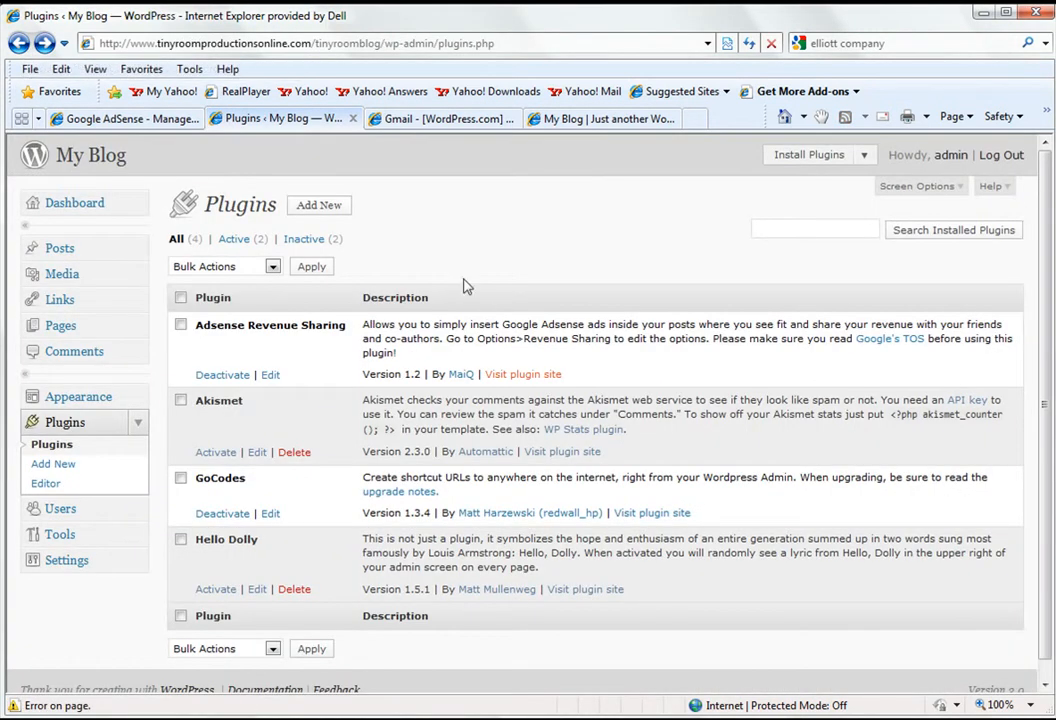
Step: Open the Revenue Sharing settings, load the existing publisher entry for editing, and view the AdSense ad settings
left_click(66, 563)
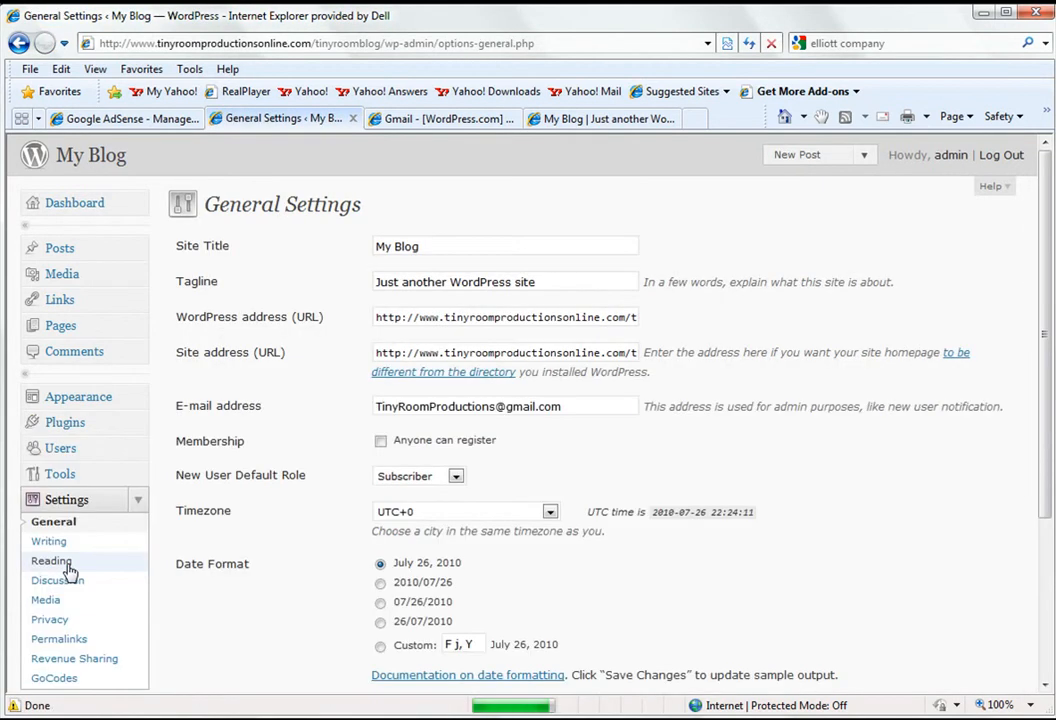
scroll(70, 572, "down", 2)
left_click(100, 578)
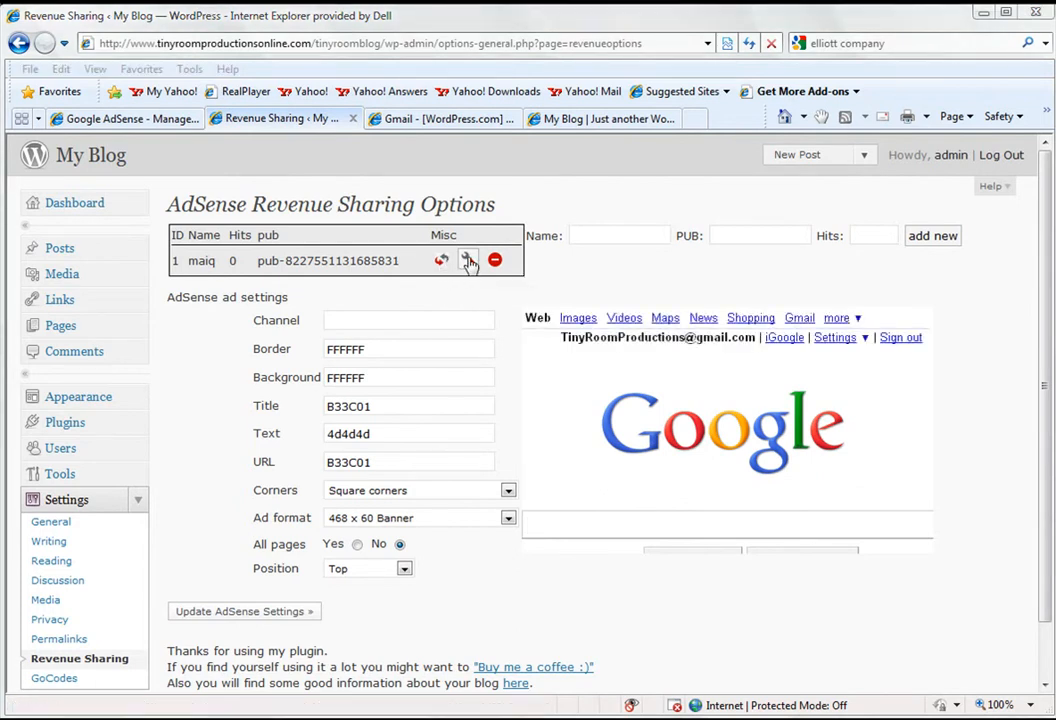
left_click(468, 261)
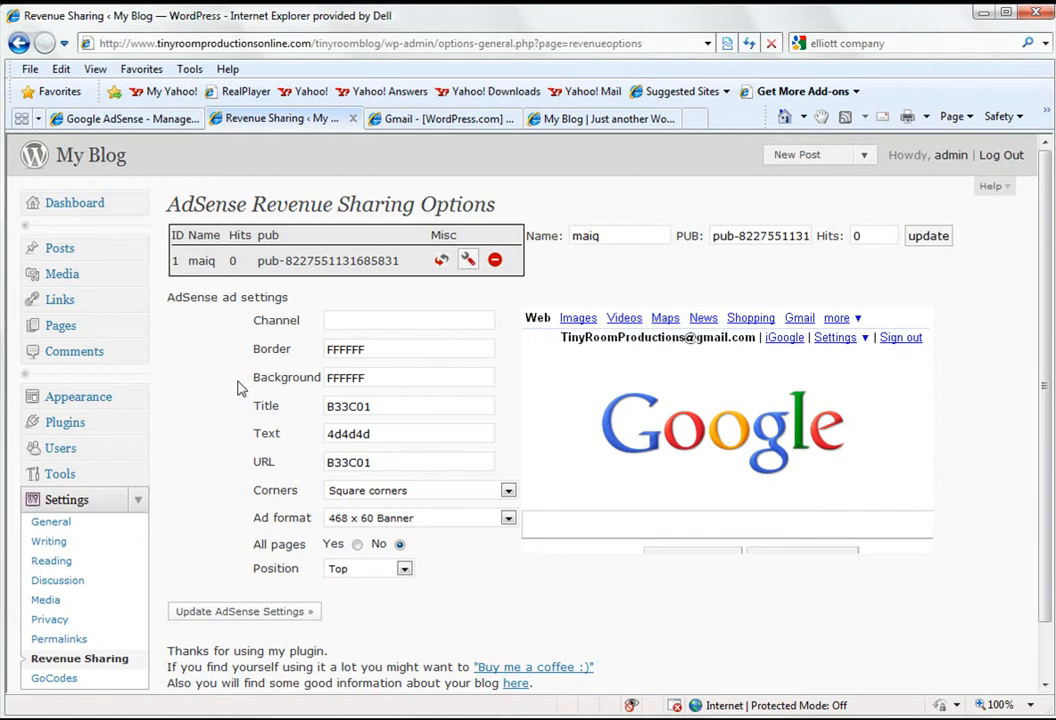
scroll(205, 378, "down", 1)
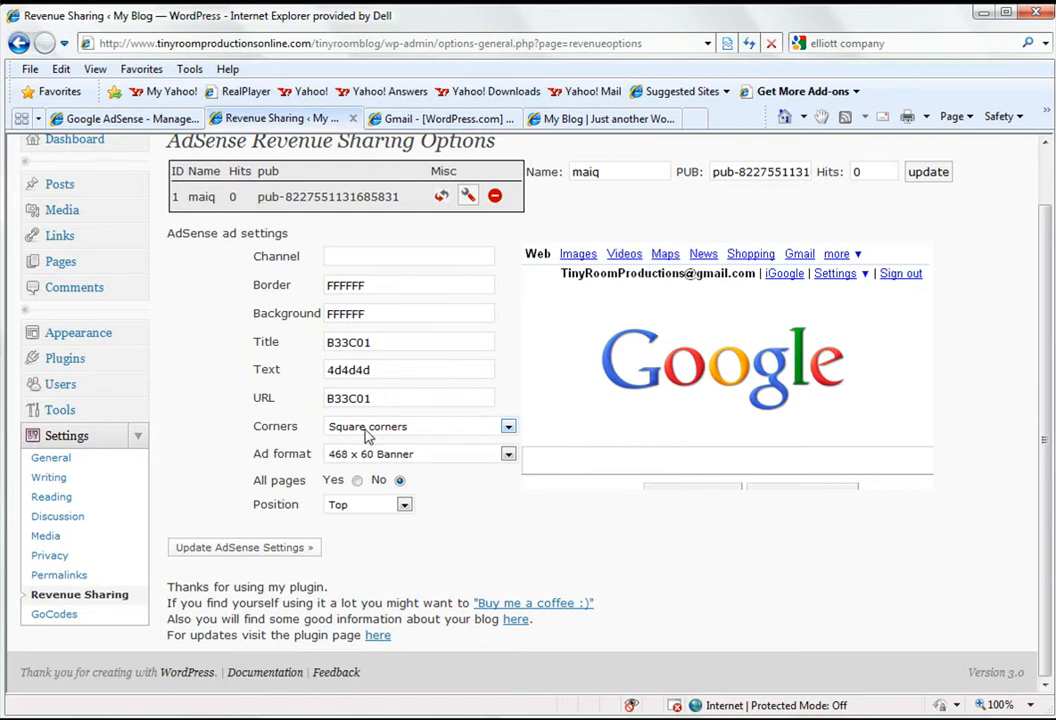
Step: Check the available corner styles for the ad and choose the 468 x 60 Banner ad format
left_click(508, 427)
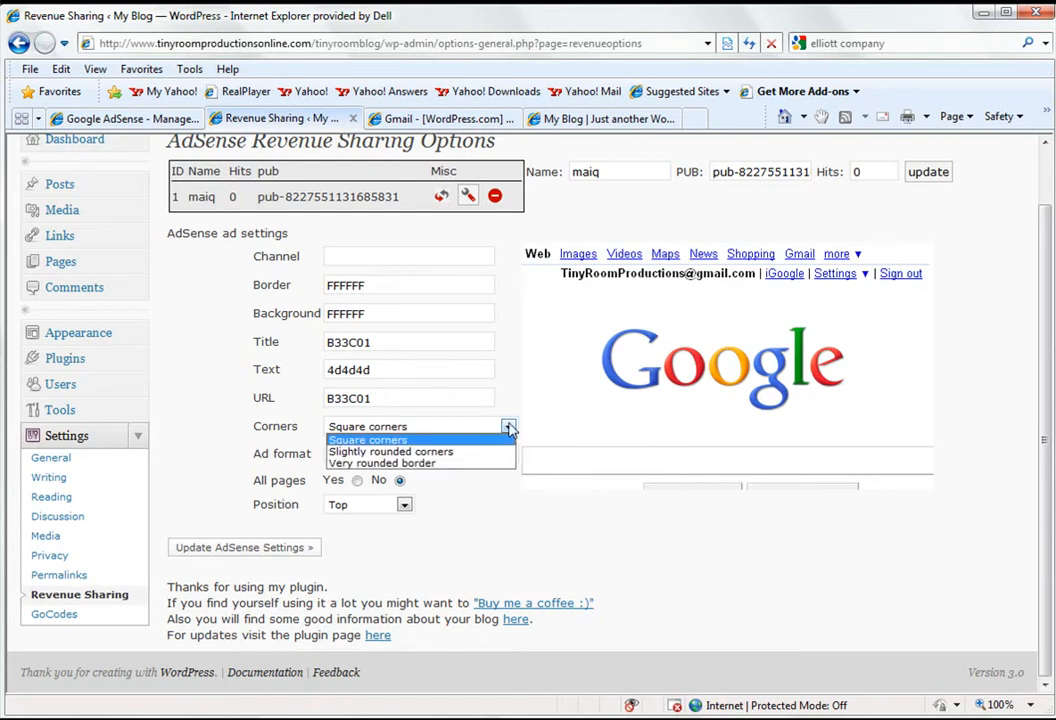
left_click(192, 394)
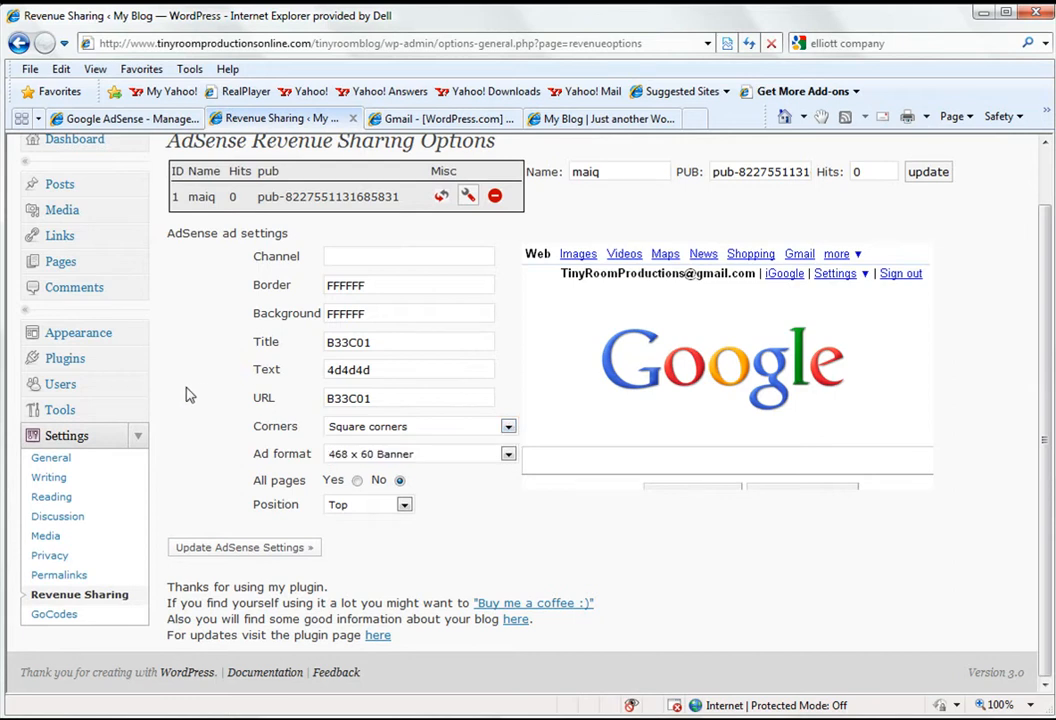
left_click(508, 455)
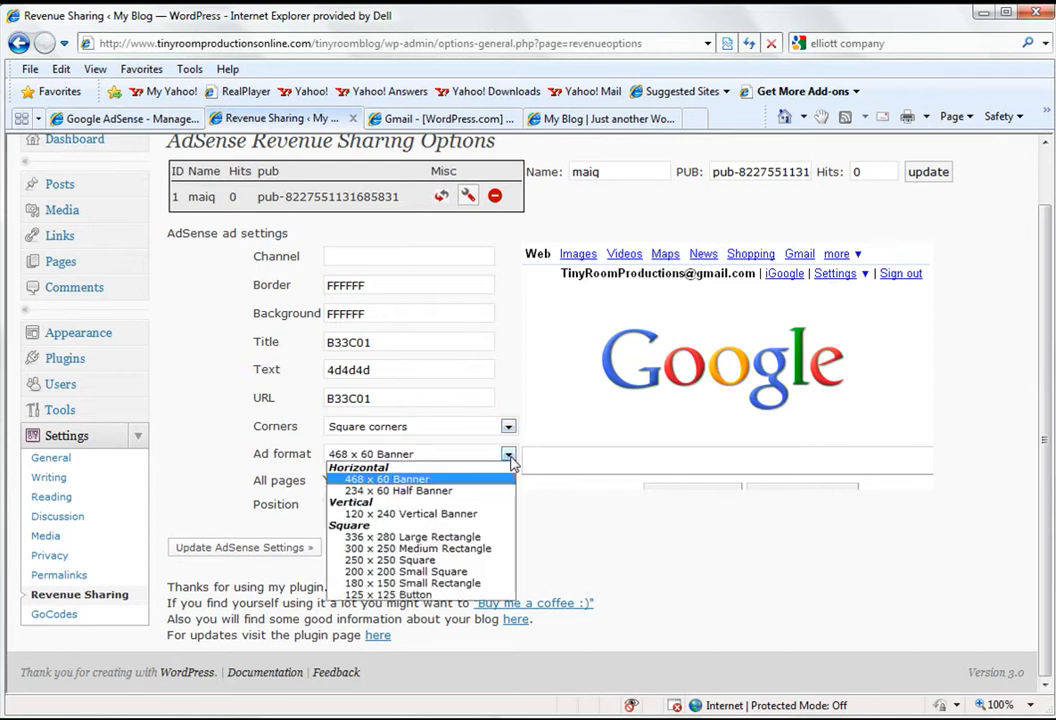
left_click(343, 480)
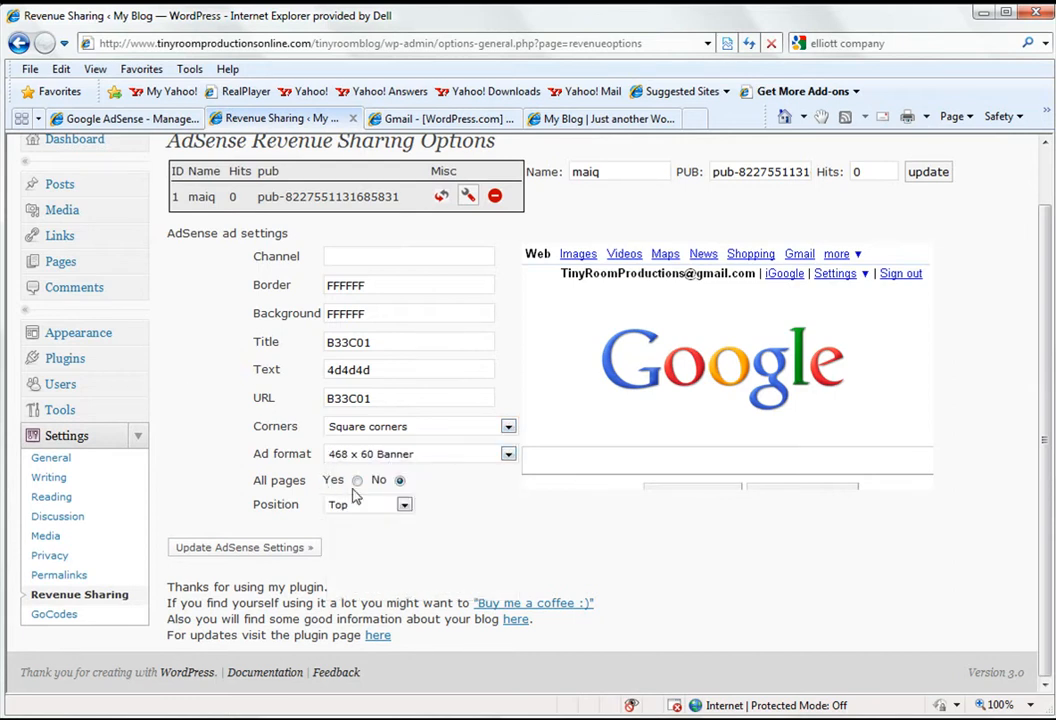
Step: Enable the ads on all pages with the Top position and save the AdSense settings
left_click(357, 481)
left_click(404, 506)
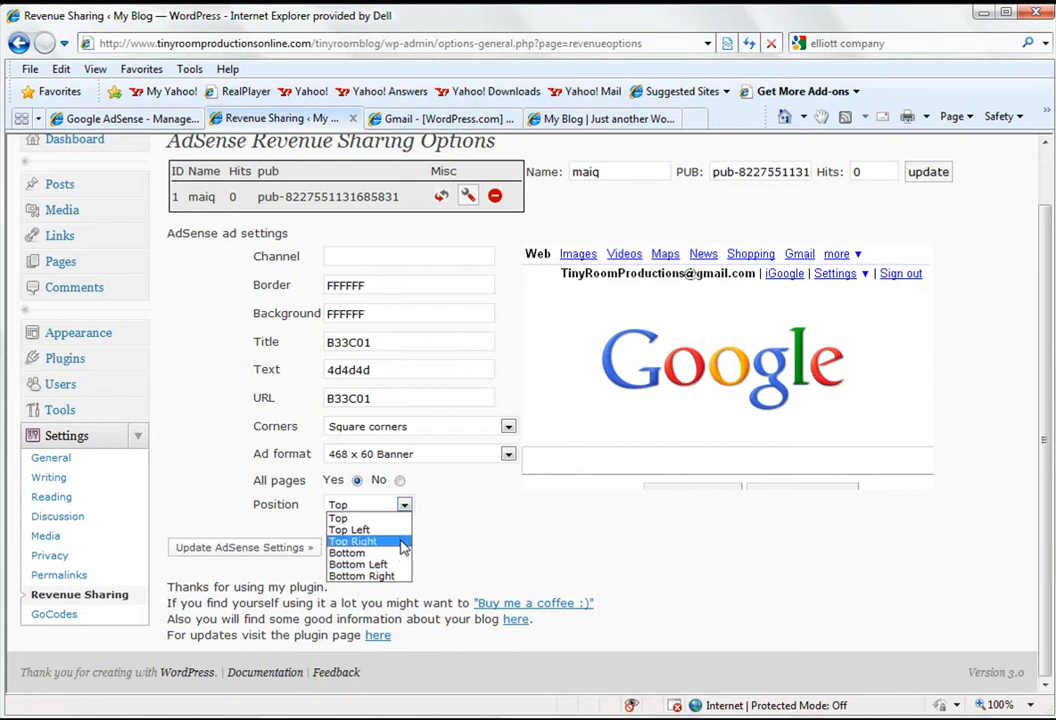
left_click(240, 549)
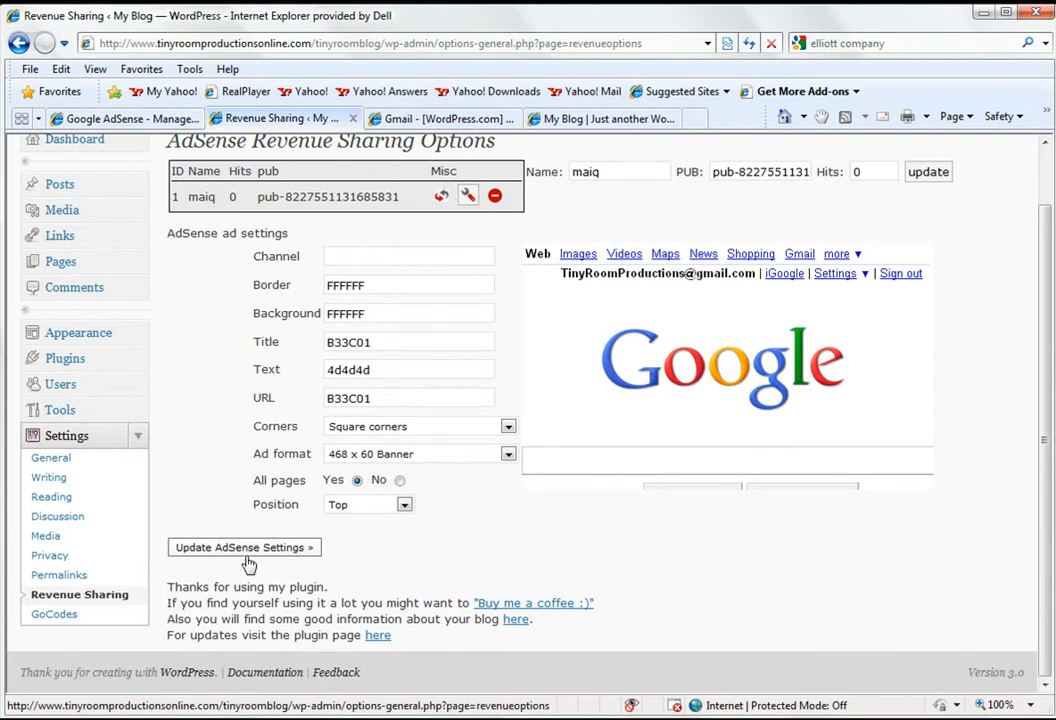
left_click(245, 548)
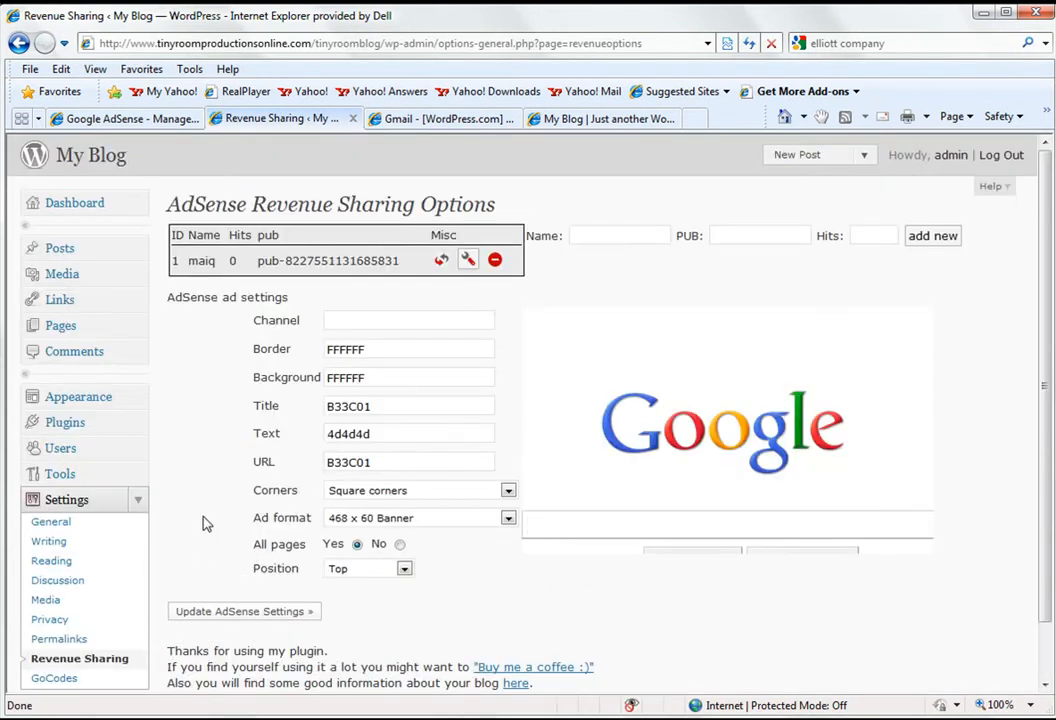
Step: View the blog's front page to check the ad placement in the Hello world! post
scroll(203, 522, "down", 1)
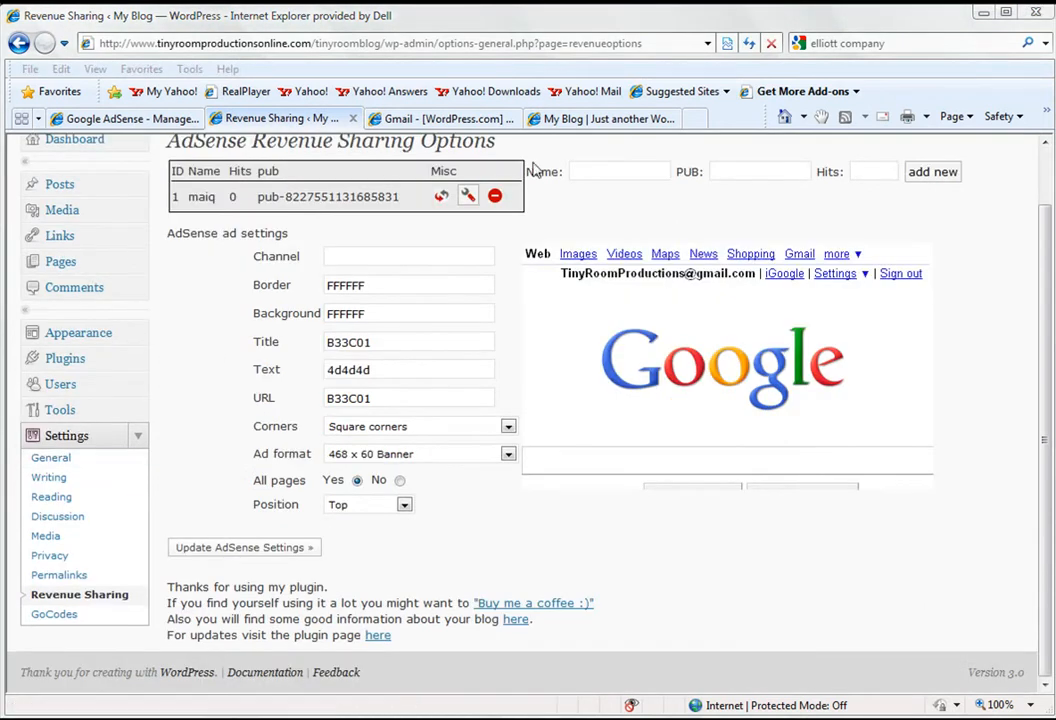
left_click(573, 120)
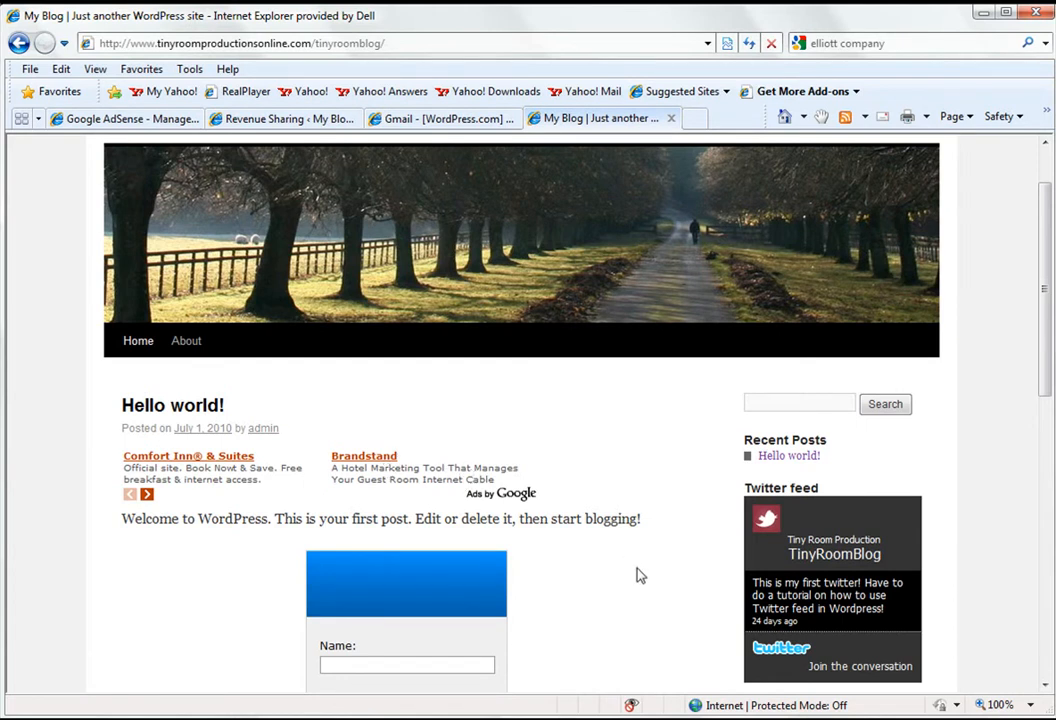
scroll(640, 575, "down", 1)
Step: Return to the Revenue Sharing settings, set the ad position to Bottom, and save the AdSense settings
left_click(288, 118)
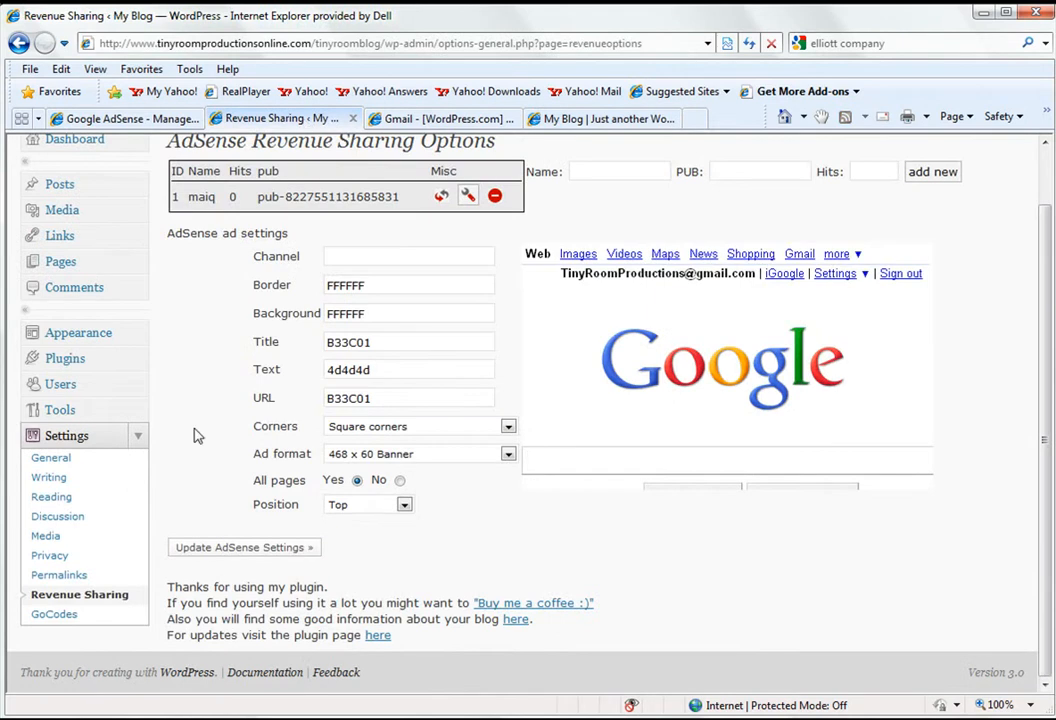
left_click(367, 506)
left_click(347, 553)
left_click(292, 547)
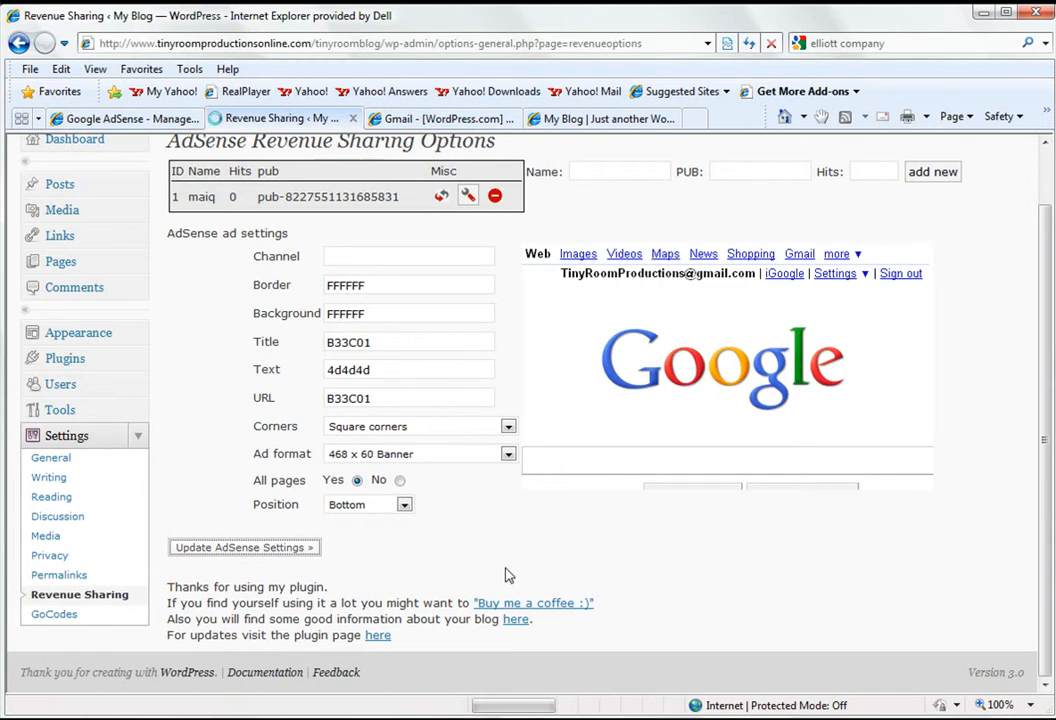
Step: Reload the blog's front page to check where the ad appears with the Bottom position
left_click(590, 118)
left_click(749, 43)
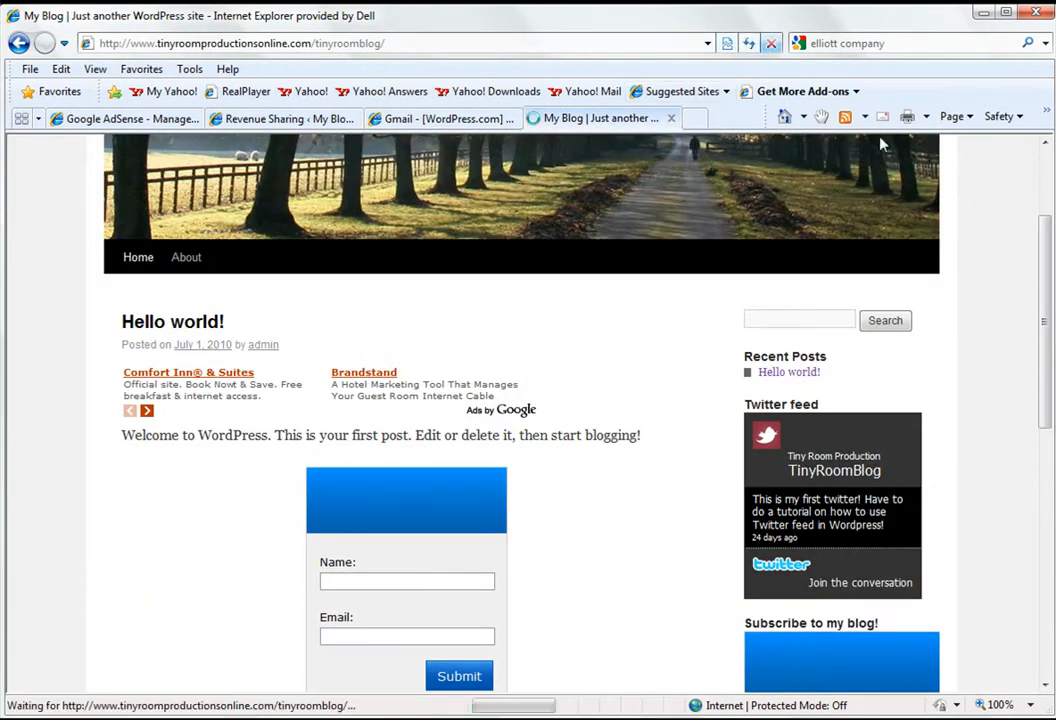